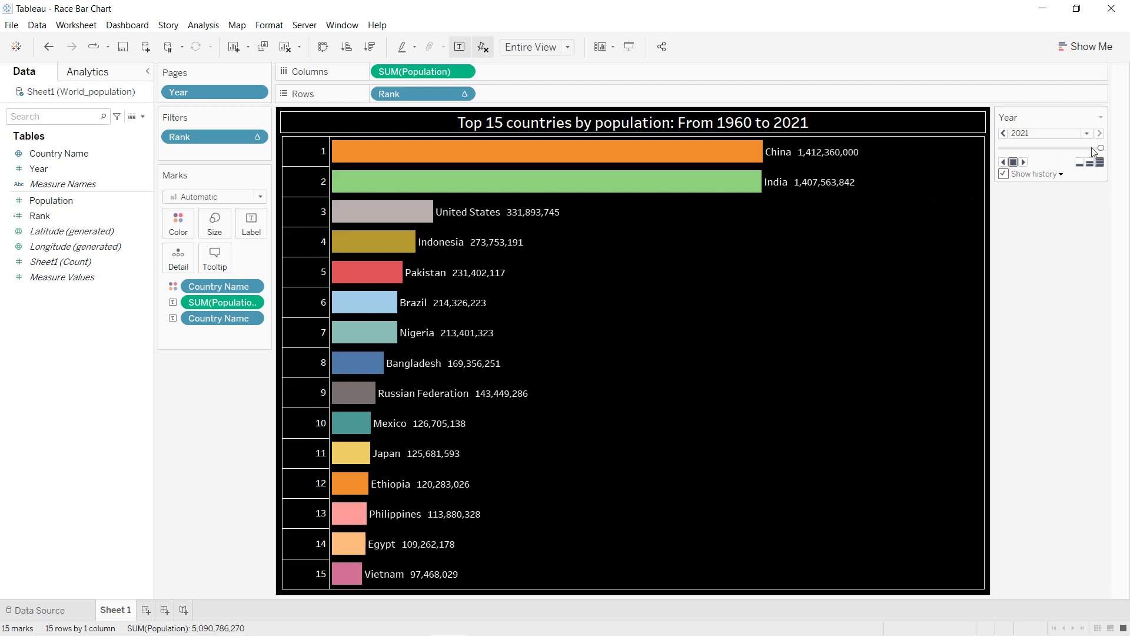
# - Drag the Year page slider back to 1960 to show that year's top 15
pyautogui.moveTo(1092, 148); pyautogui.dragTo(1002, 147)
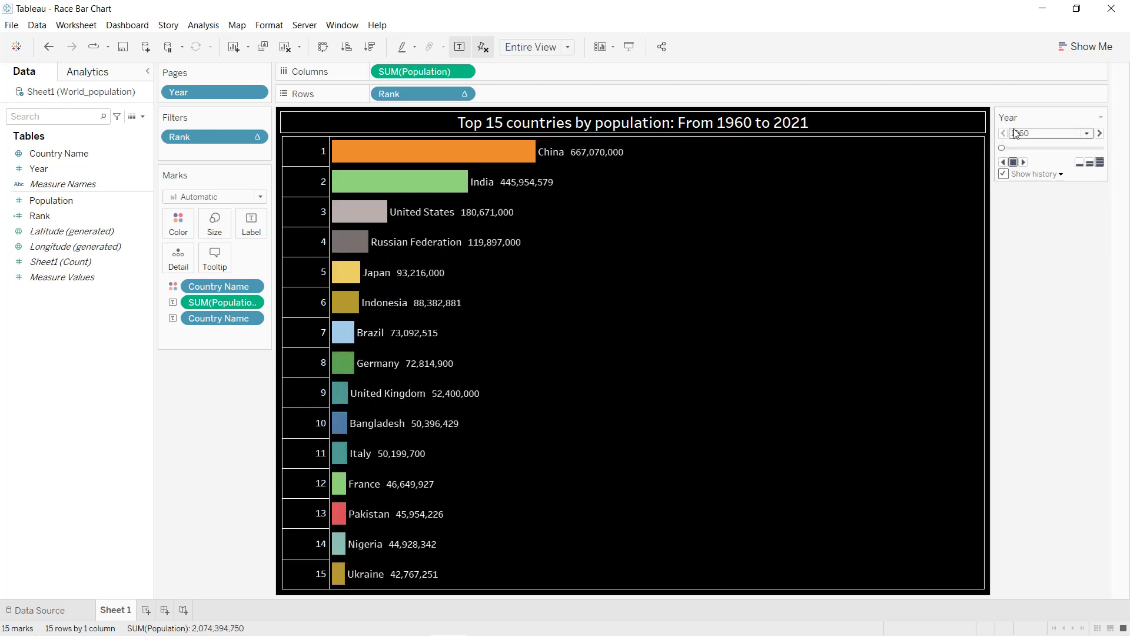
# - Play the Year animation from 1960 through 2021
pyautogui.click(1023, 163)
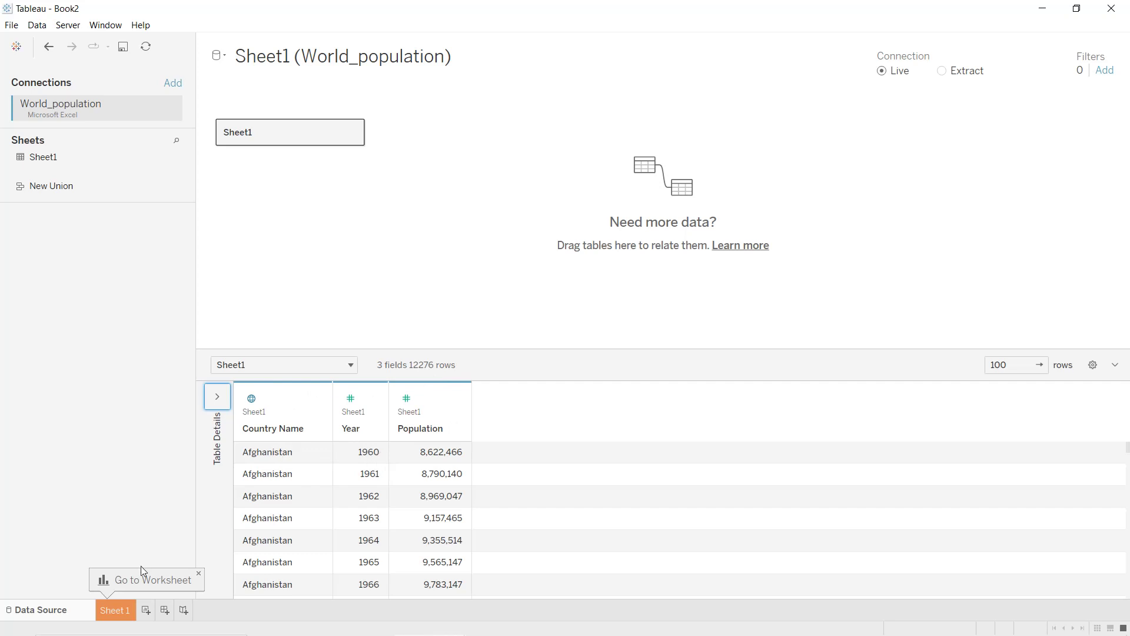
# - Switch to the blank Sheet 1 worksheet
pyautogui.click(119, 610)
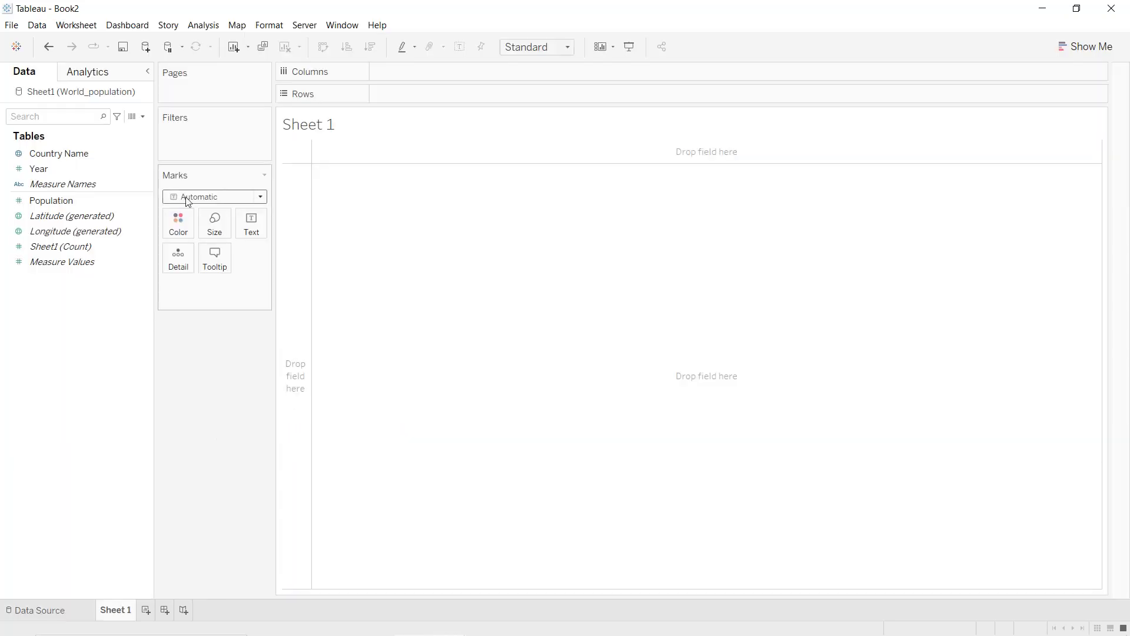
# - Create a calculated field named Rank with formula RANK_UNIQUE(SUM([Population]))
pyautogui.click(142, 117)
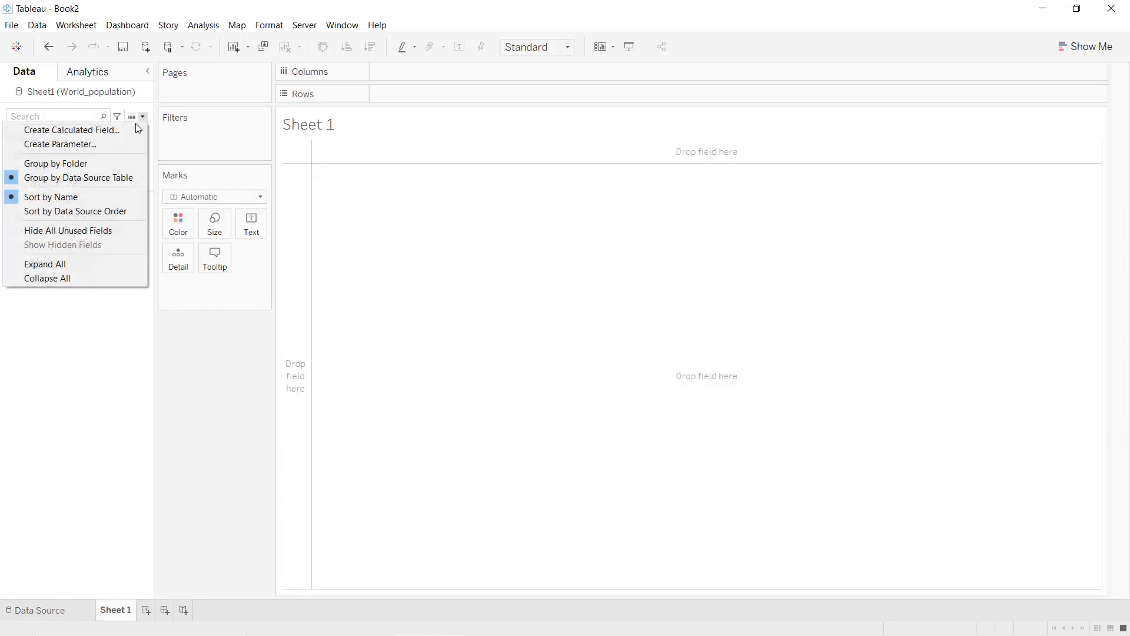
pyautogui.write('Ra')
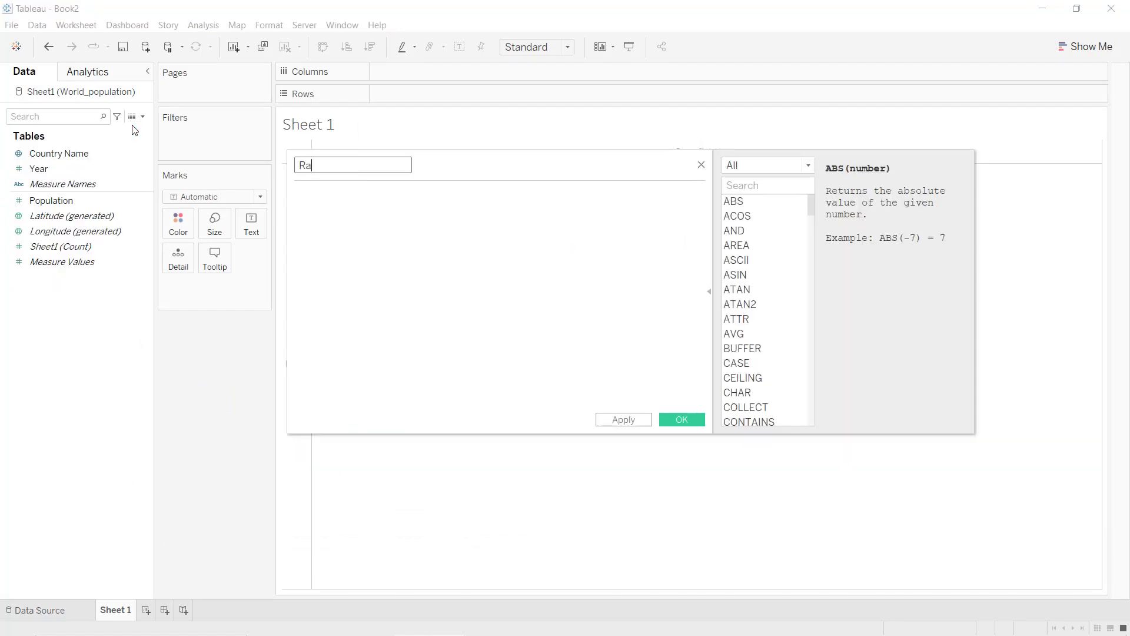
pyautogui.press('Tab')
pyautogui.write('ran')
pyautogui.press('Down')
pyautogui.press('Down')
pyautogui.press('Down')
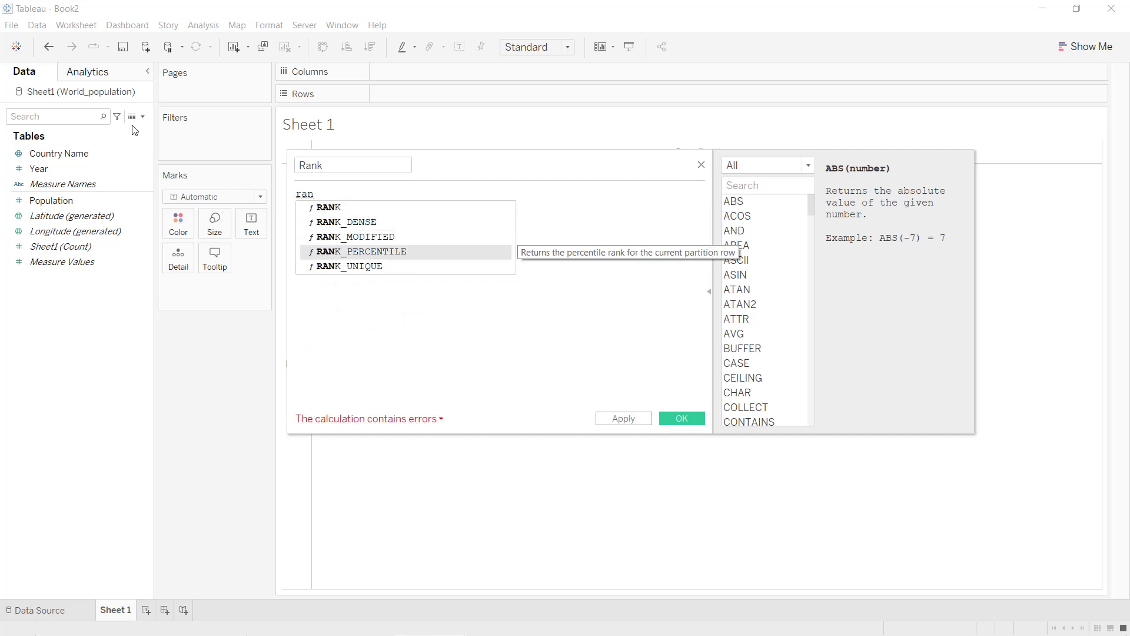
pyautogui.press('Down')
pyautogui.press('Return')
pyautogui.write('sum')
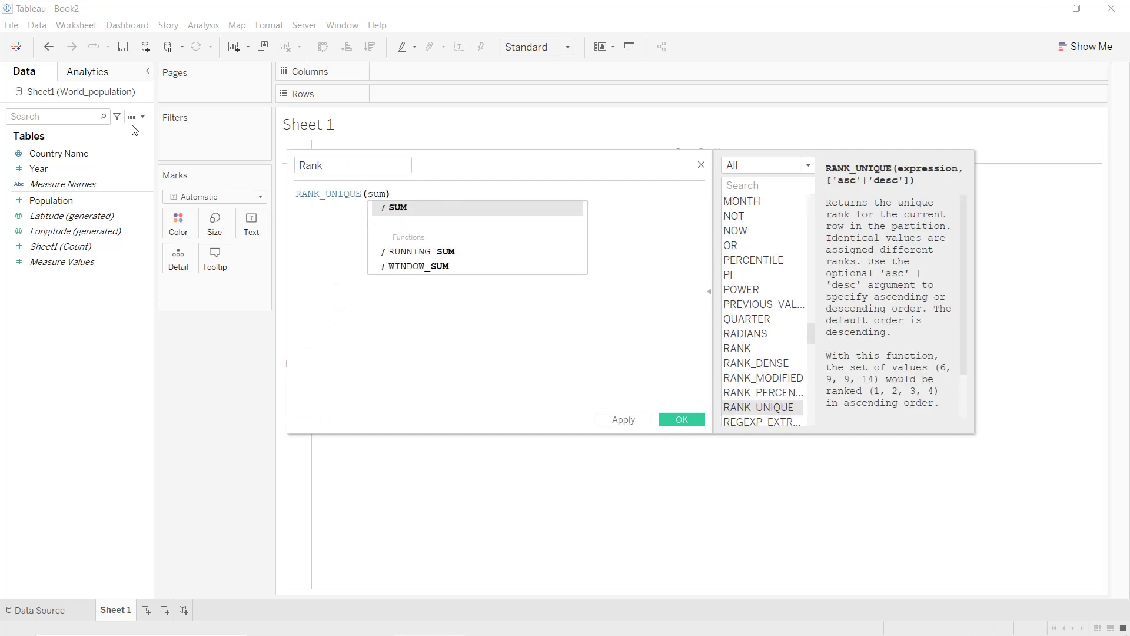
pyautogui.press('Return')
pyautogui.write('pop')
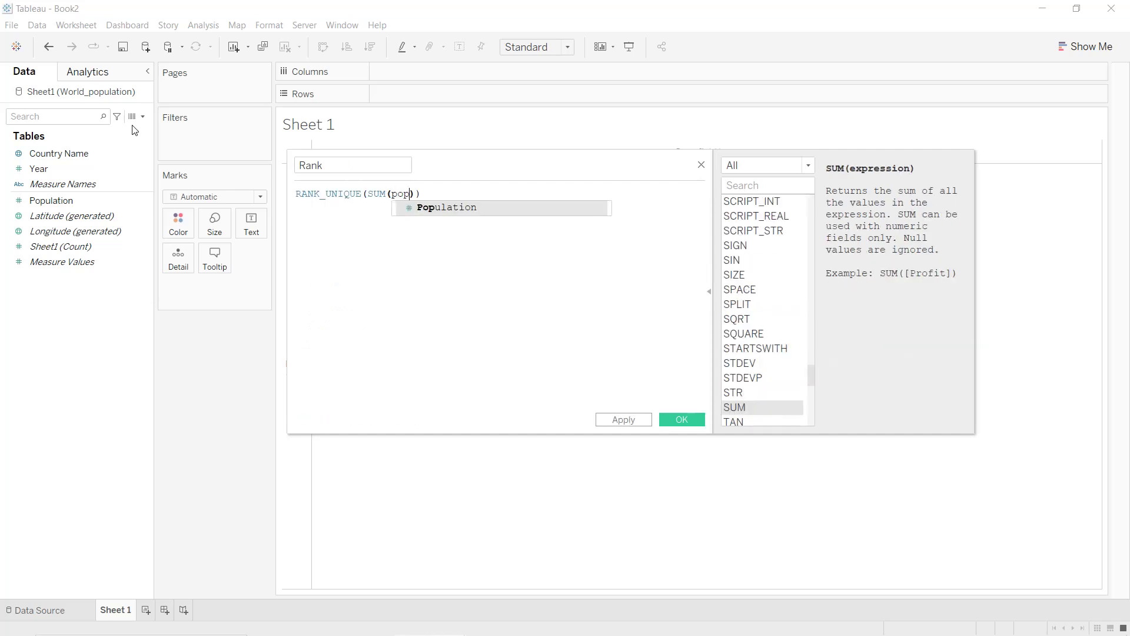
pyautogui.press('Return')
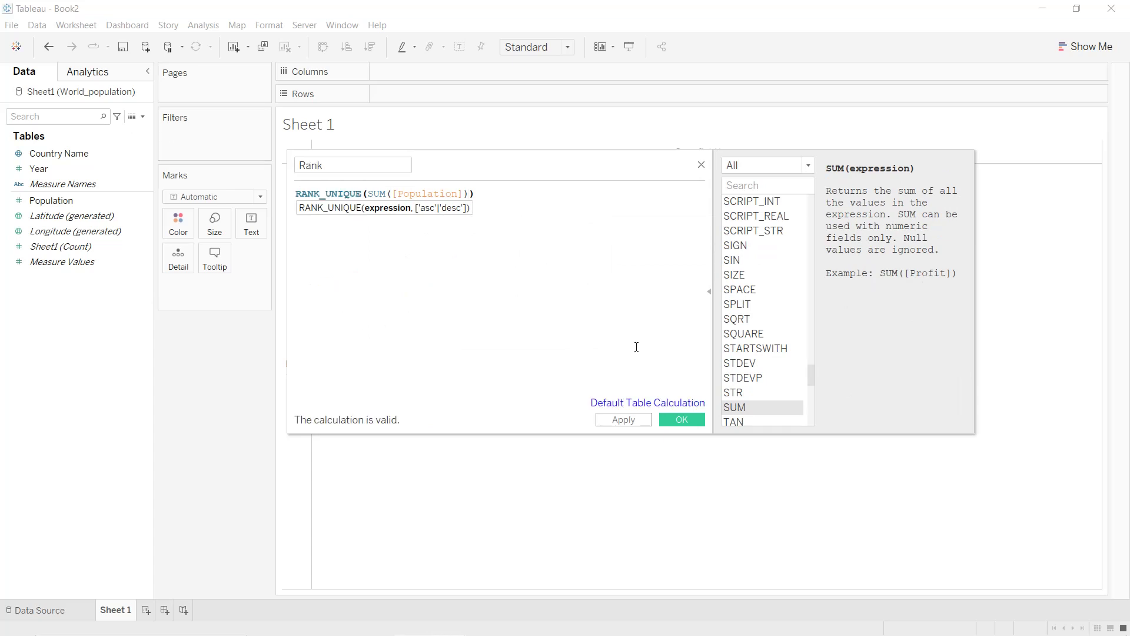
pyautogui.click(623, 420)
pyautogui.click(677, 421)
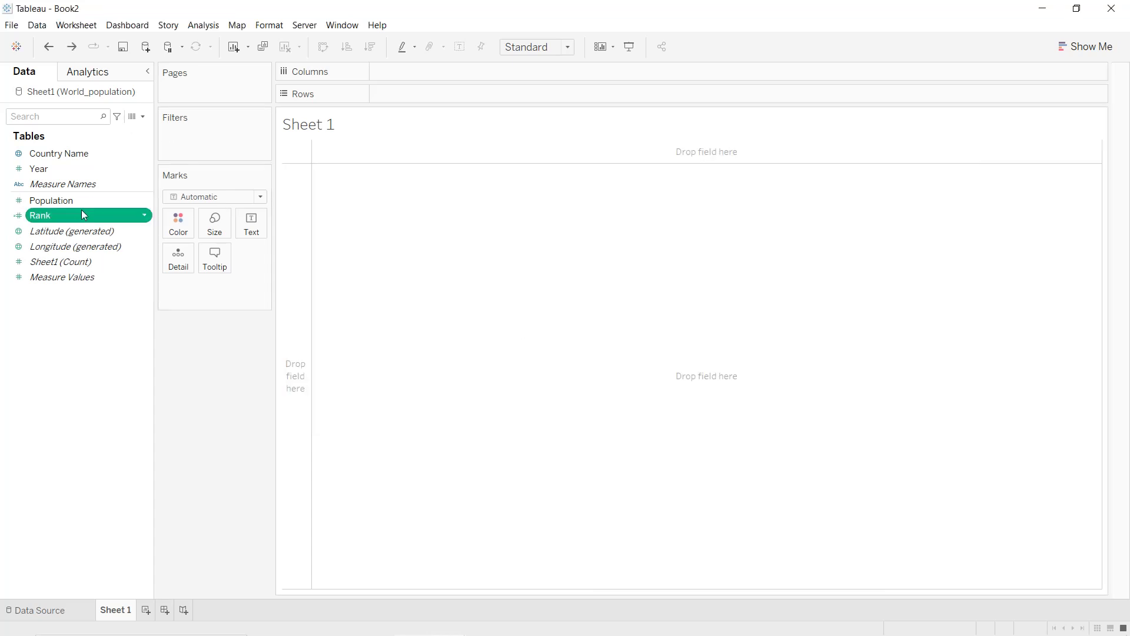
# - Put Rank on Rows as discrete, computed by Country Name, and colour bars by Country Name
pyautogui.moveTo(77, 213)
pyautogui.mouseDown()
pyautogui.moveTo(432, 96)
pyautogui.moveTo(449, 75)
pyautogui.mouseUp()
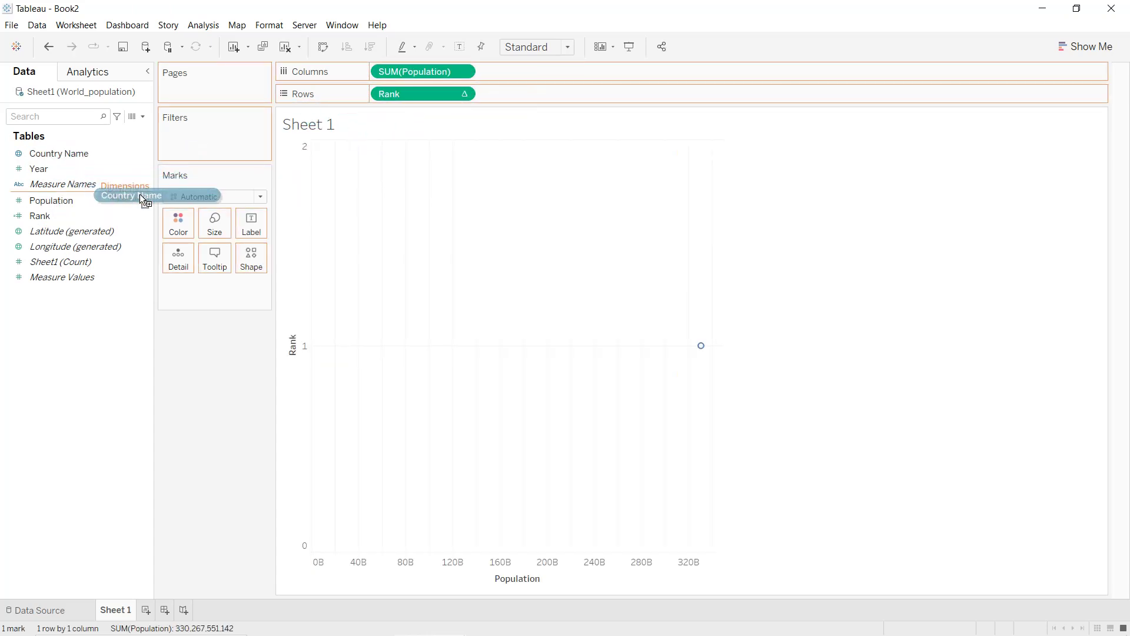
pyautogui.moveTo(69, 151); pyautogui.dragTo(173, 216)
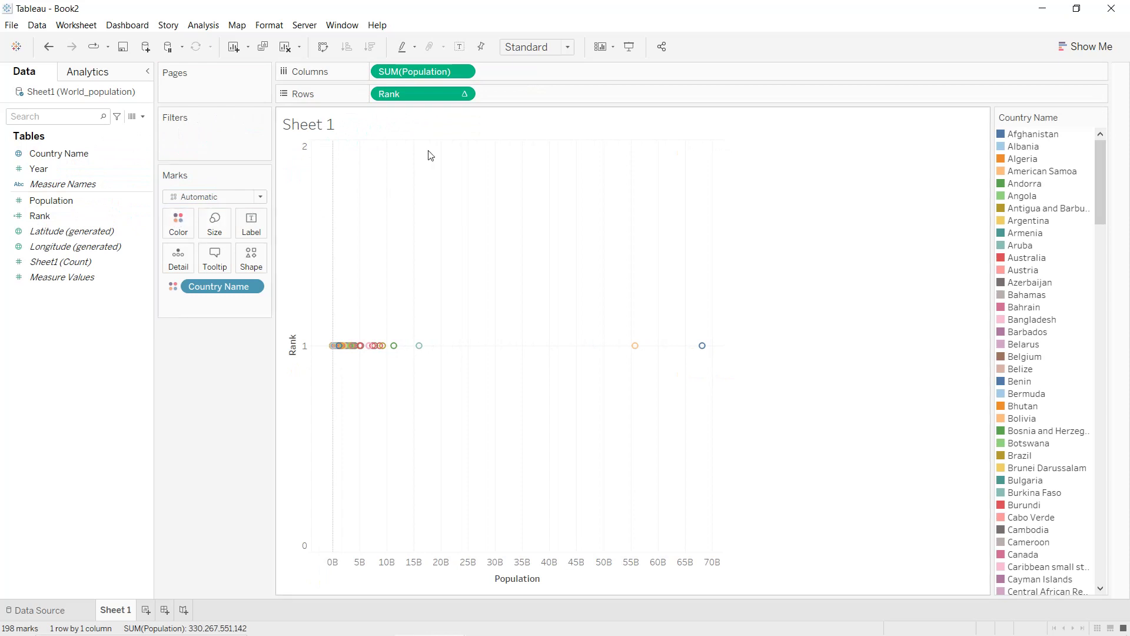
pyautogui.click(462, 94)
pyautogui.moveTo(423, 249)
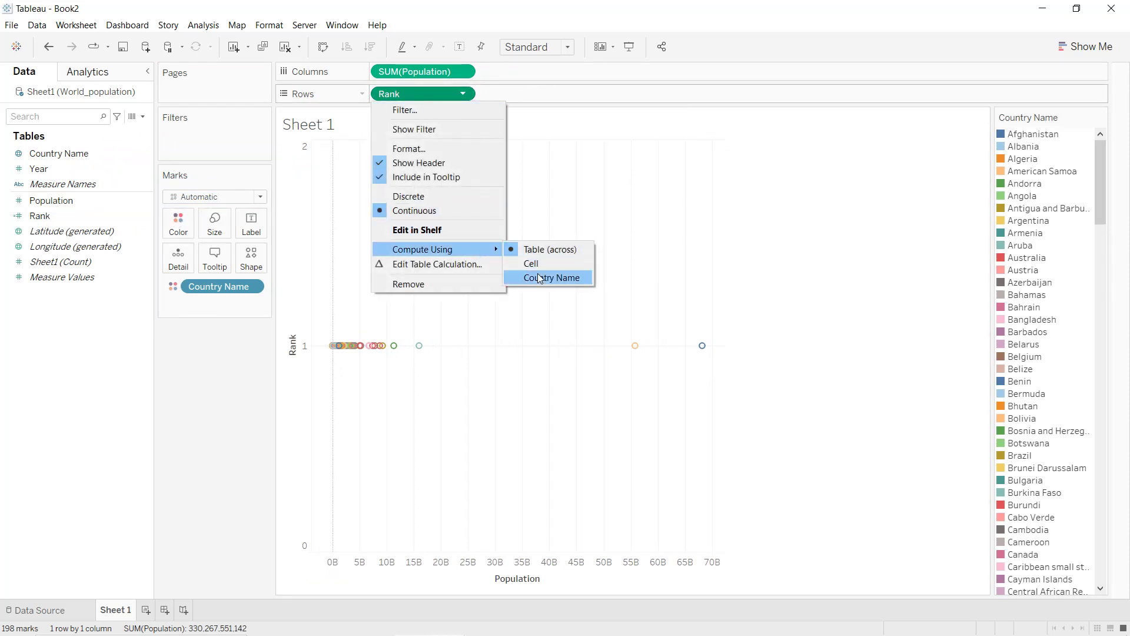
pyautogui.click(540, 277)
pyautogui.click(464, 96)
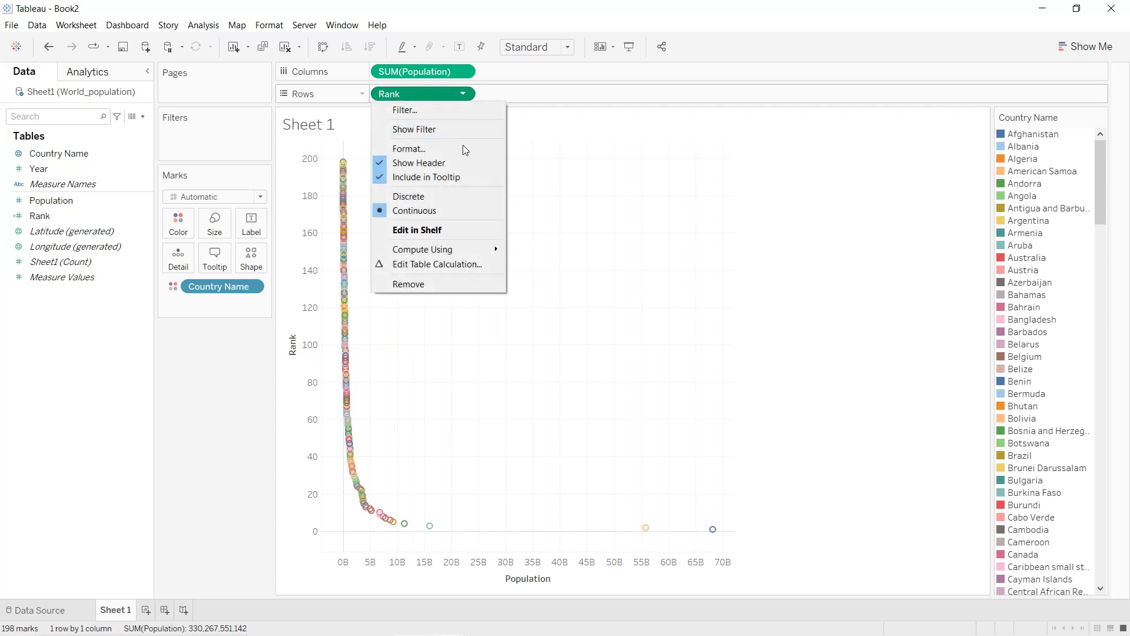
pyautogui.click(453, 194)
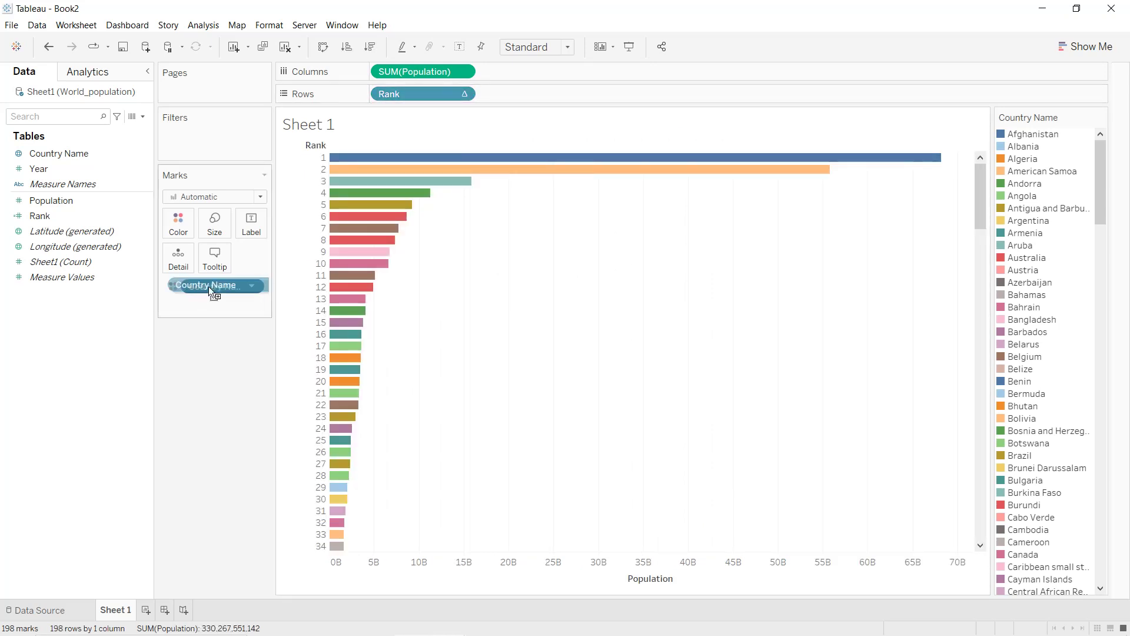
# - Label bars with Country Name and SUM(Population), and add Rank to Filters
pyautogui.moveTo(202, 295); pyautogui.dragTo(250, 223)
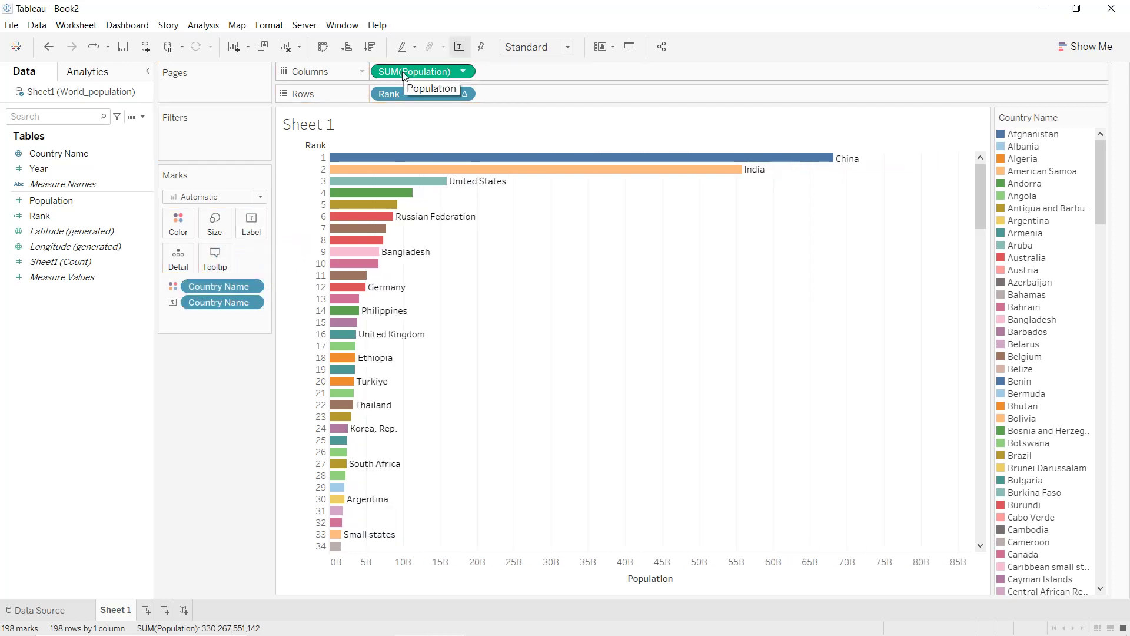
pyautogui.moveTo(404, 76); pyautogui.dragTo(252, 224)
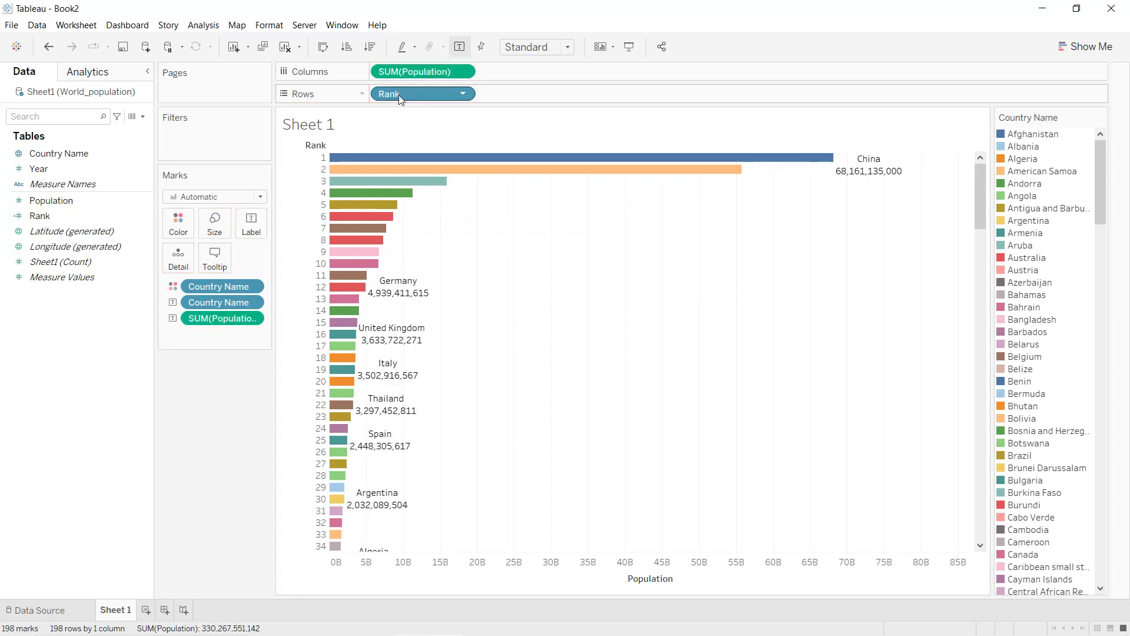
pyautogui.moveTo(399, 95); pyautogui.dragTo(208, 134)
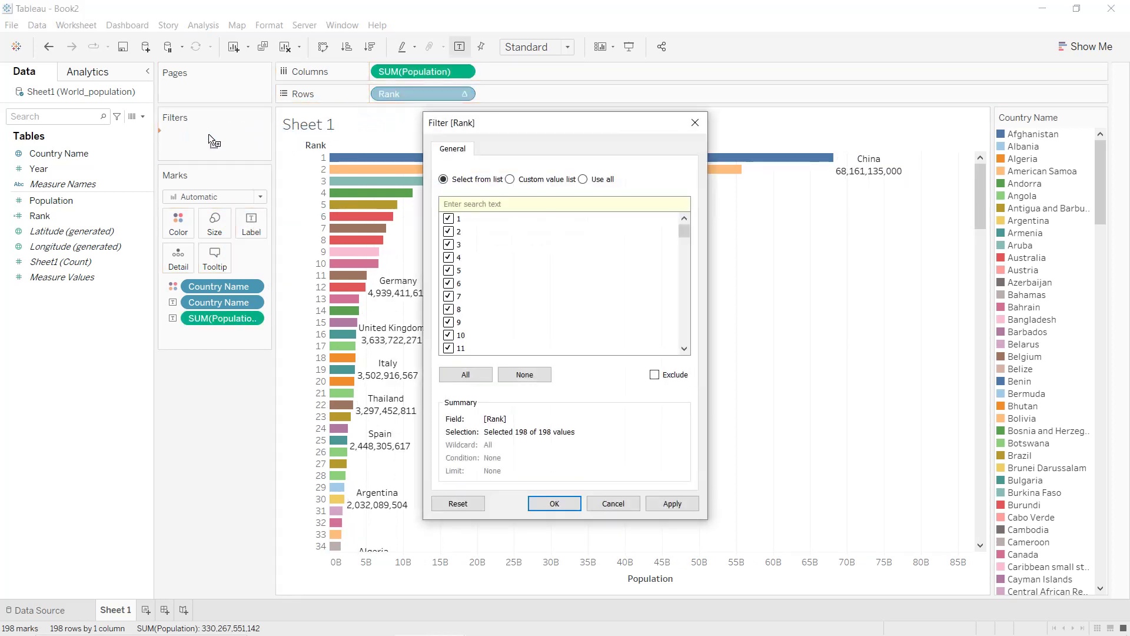
# - In the Rank filter, clear all values and tick ranks 1 through 15
pyautogui.click(520, 374)
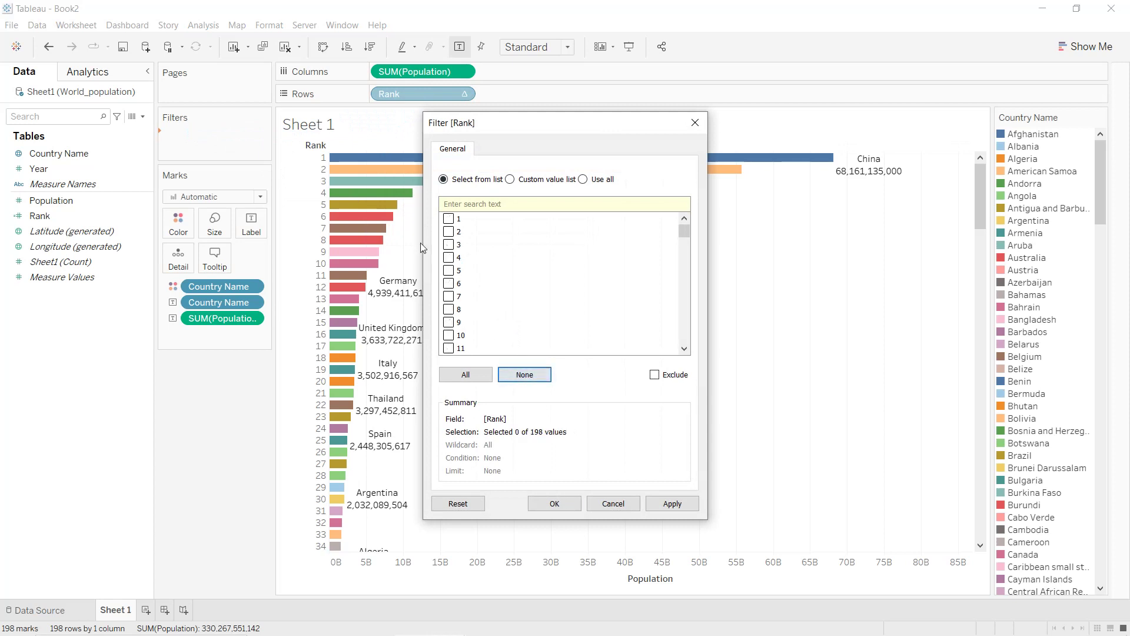
pyautogui.click(448, 219)
pyautogui.click(448, 245)
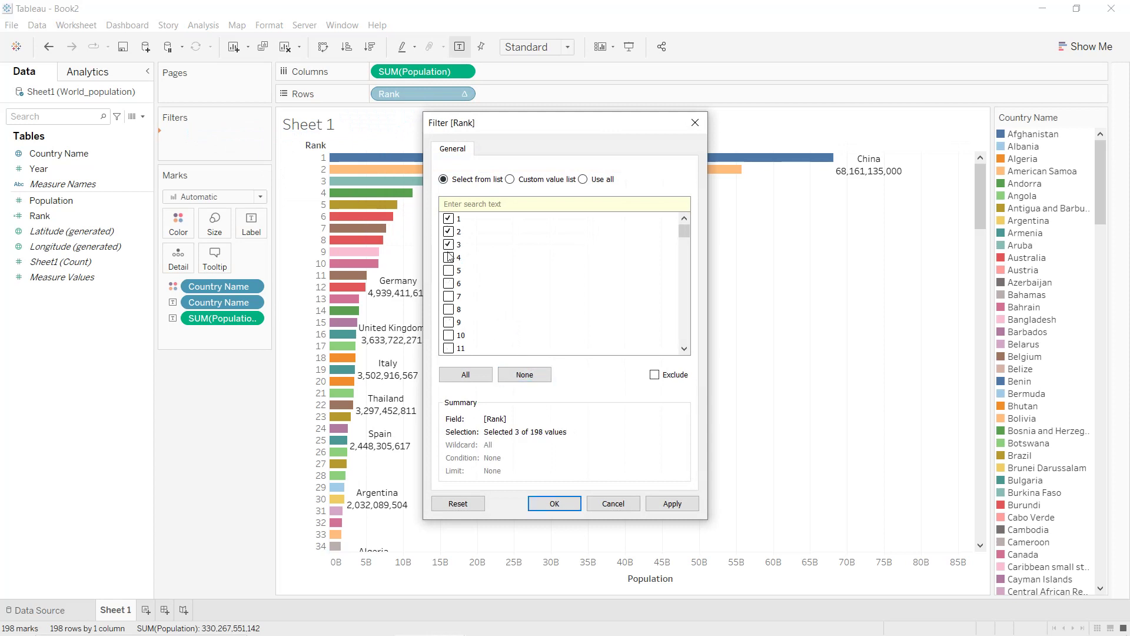
pyautogui.click(449, 271)
pyautogui.click(448, 296)
pyautogui.click(448, 336)
pyautogui.click(448, 348)
pyautogui.scroll(-2, 453, 305)
pyautogui.click(448, 283)
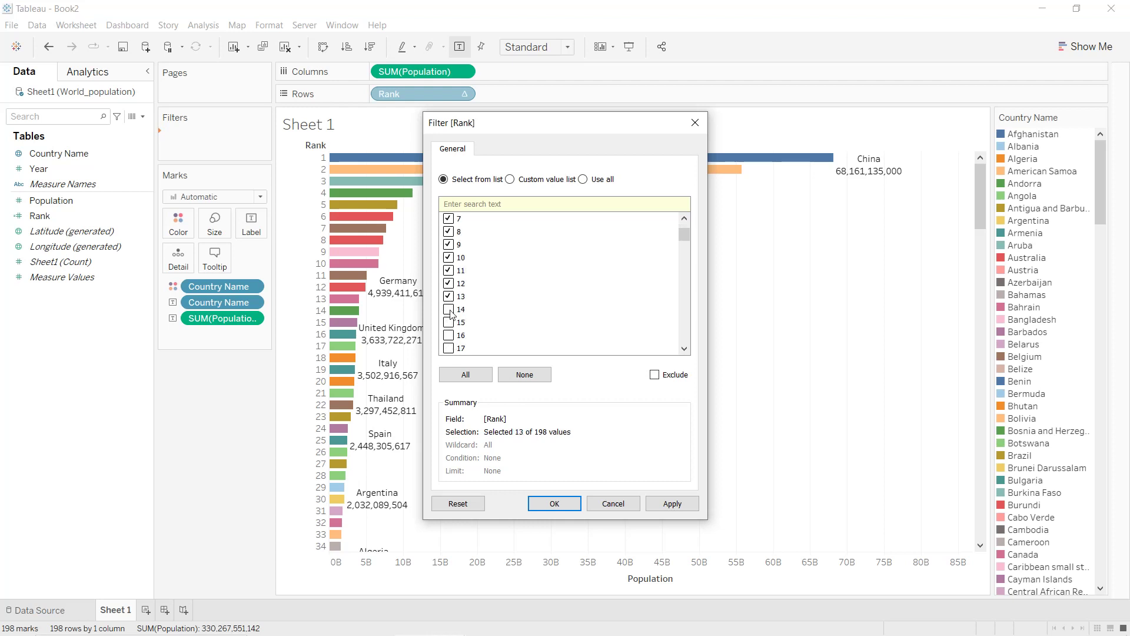
pyautogui.click(449, 310)
pyautogui.click(448, 322)
# - Apply the top-15 Rank filter and set the chart to fit the Entire View
pyautogui.click(672, 503)
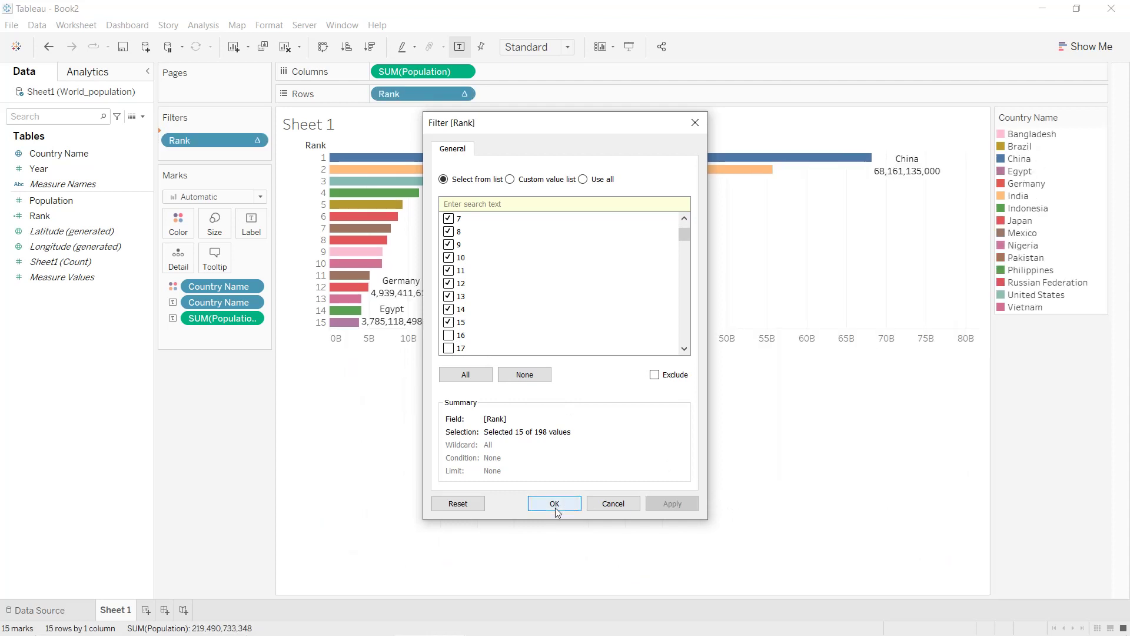
pyautogui.click(555, 503)
pyautogui.click(534, 51)
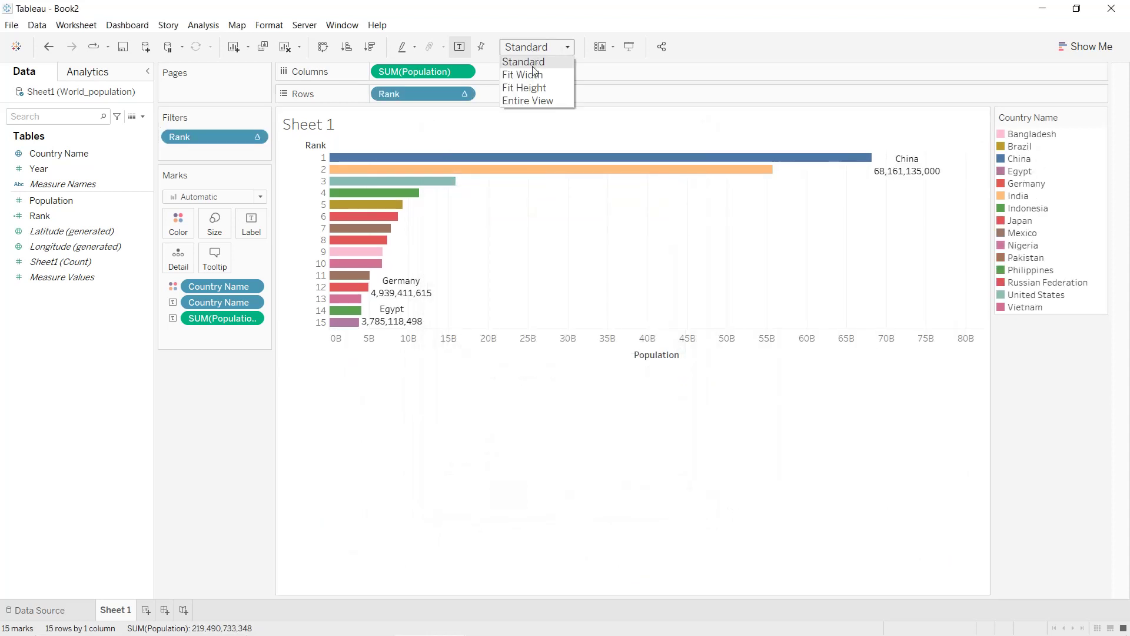
pyautogui.click(530, 101)
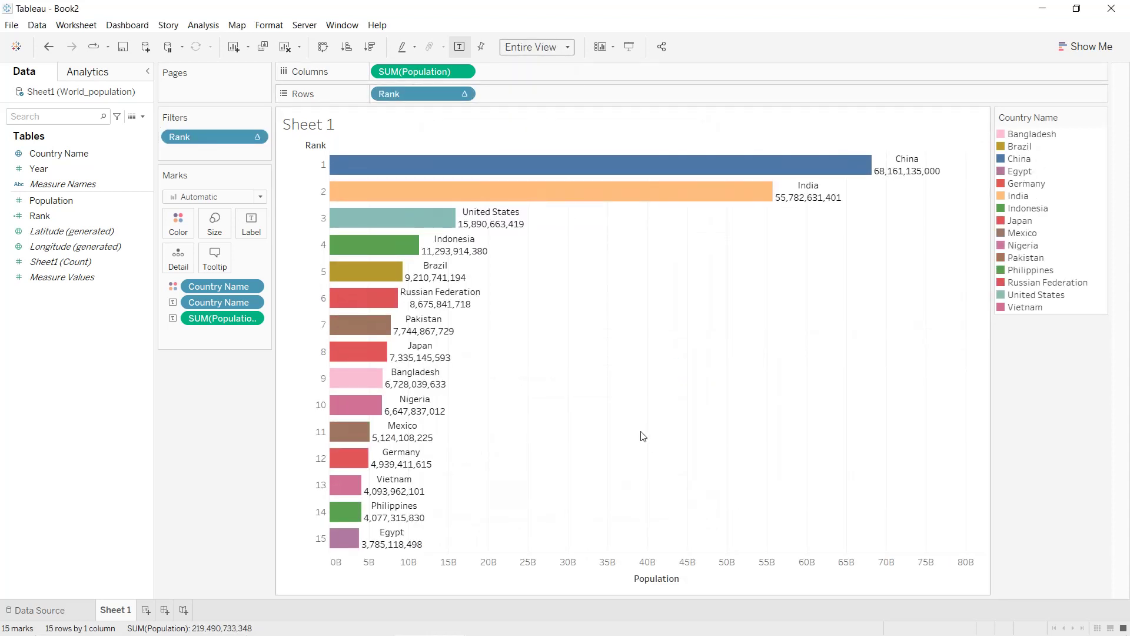
# - Hide the Population axis header and put Year on the Pages shelf
pyautogui.rightClick(636, 568)
pyautogui.click(661, 539)
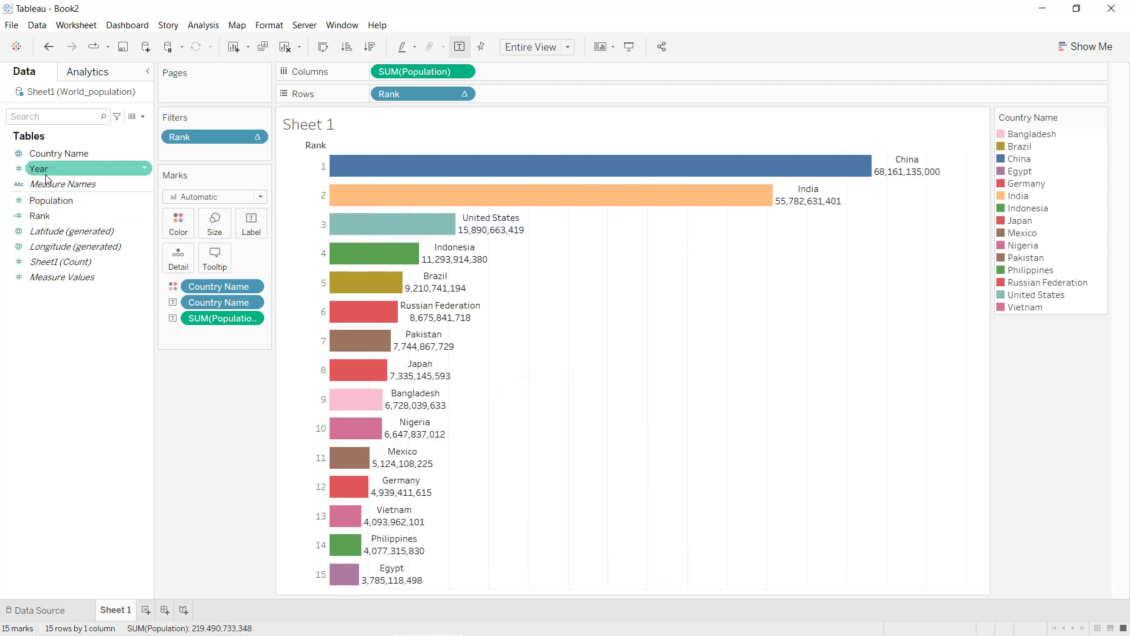
pyautogui.moveTo(46, 177); pyautogui.dragTo(191, 97)
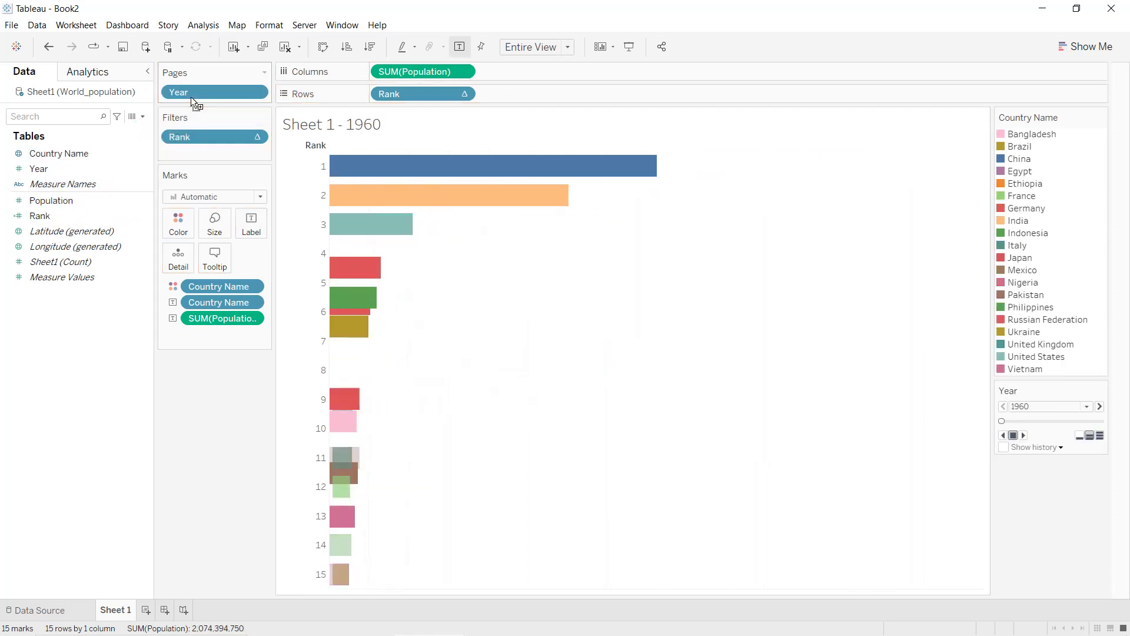
# - Hide the country colour legend card
pyautogui.click(1102, 119)
pyautogui.click(1045, 224)
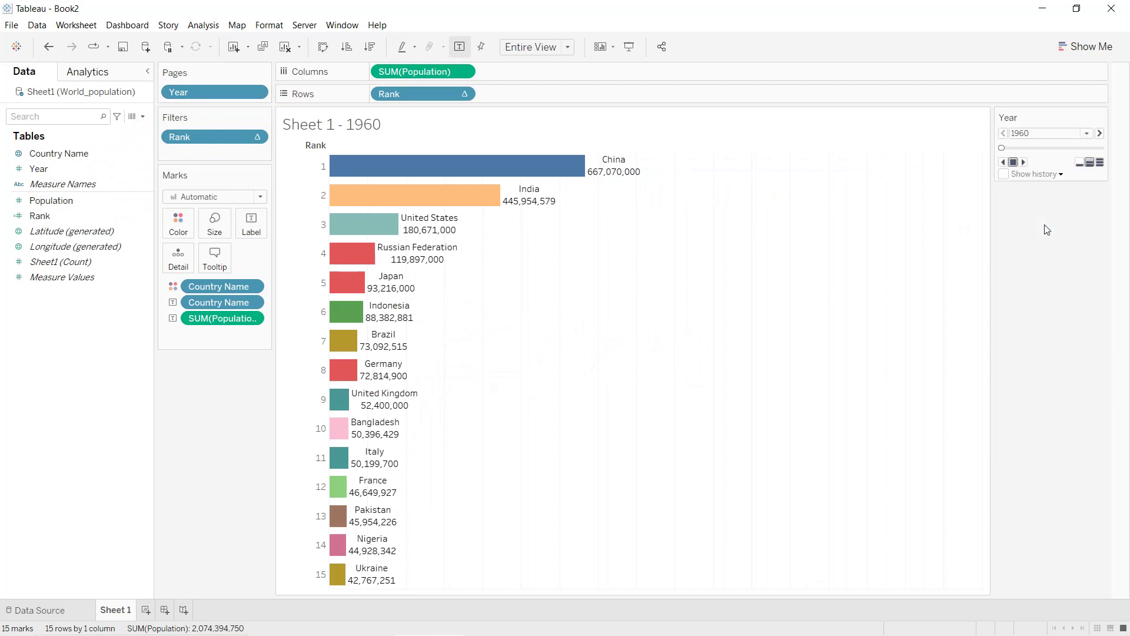
pyautogui.click(265, 27)
# - Keep Workbook Default animations On with a Medium 0.50-second duration
pyautogui.click(316, 173)
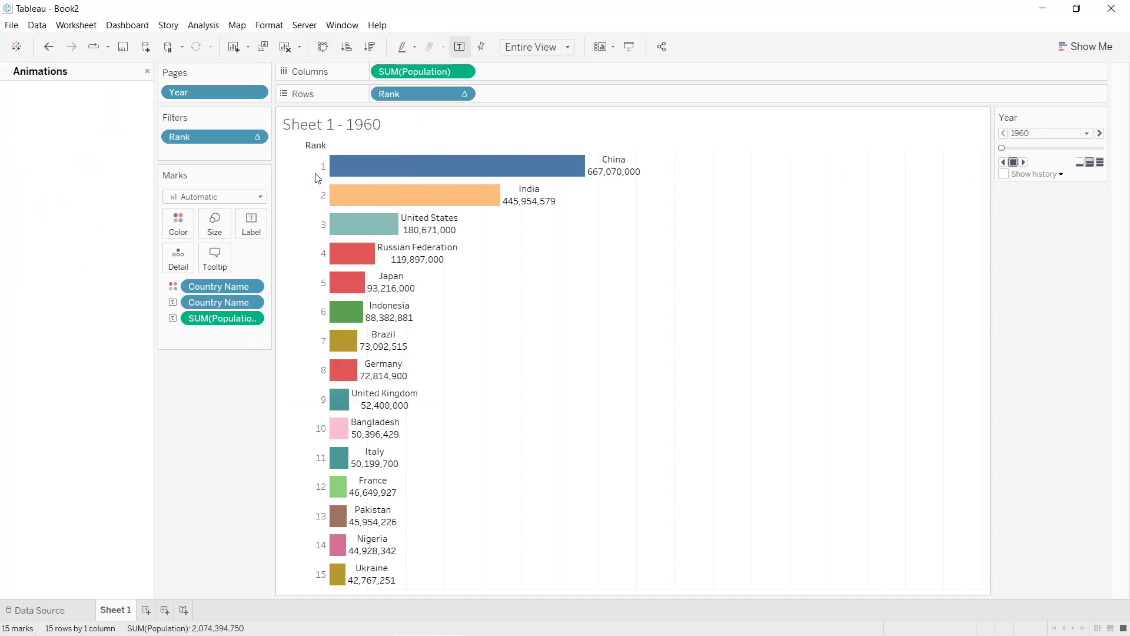
pyautogui.click(48, 135)
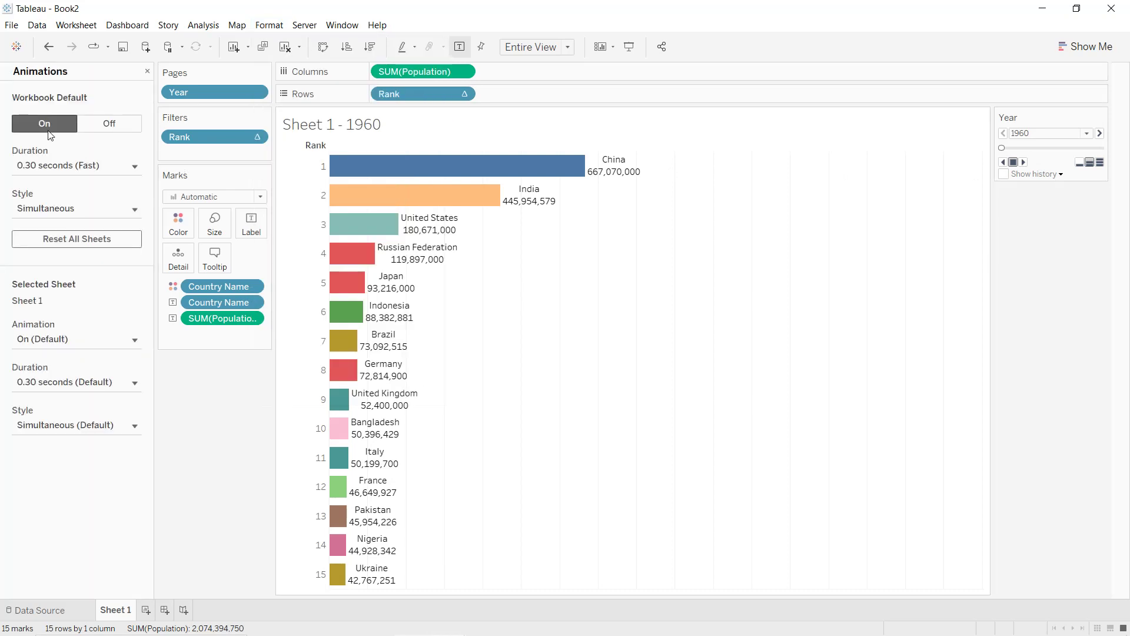
pyautogui.click(48, 168)
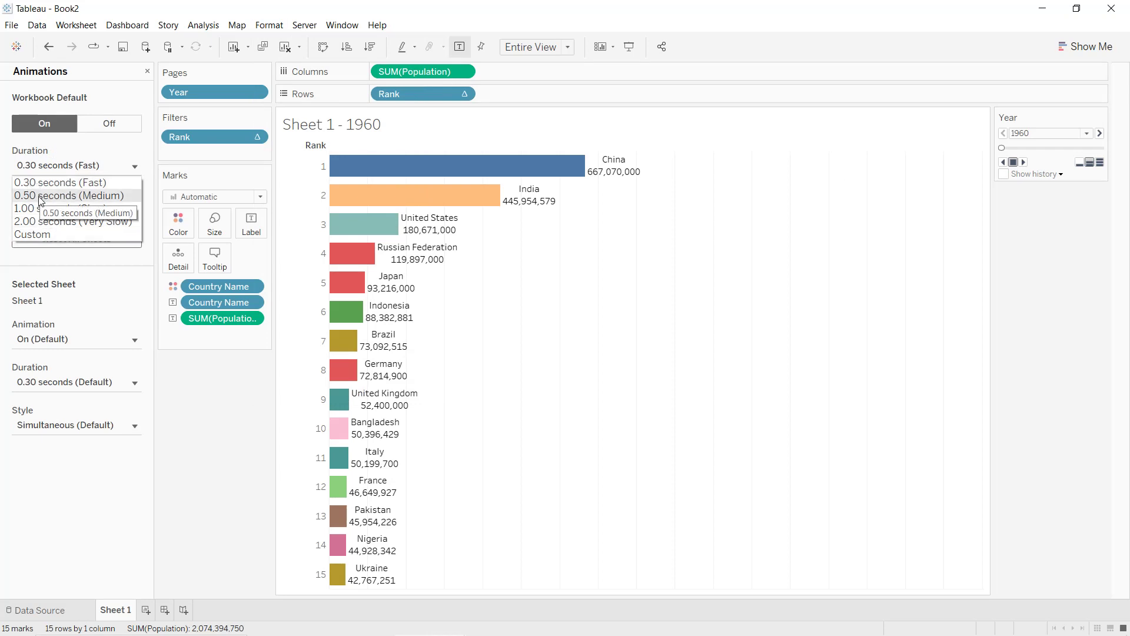
pyautogui.press('Escape')
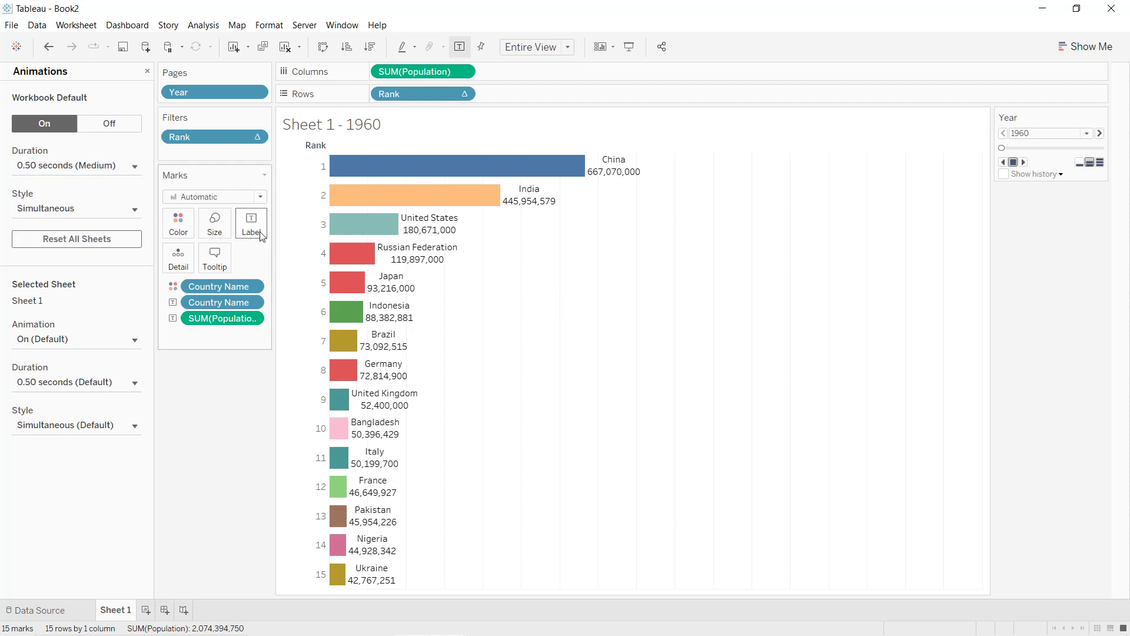
# - Make bar labels one bold line of country name and population, e.g. 'China 667,070,000'
pyautogui.click(260, 234)
pyautogui.click(370, 291)
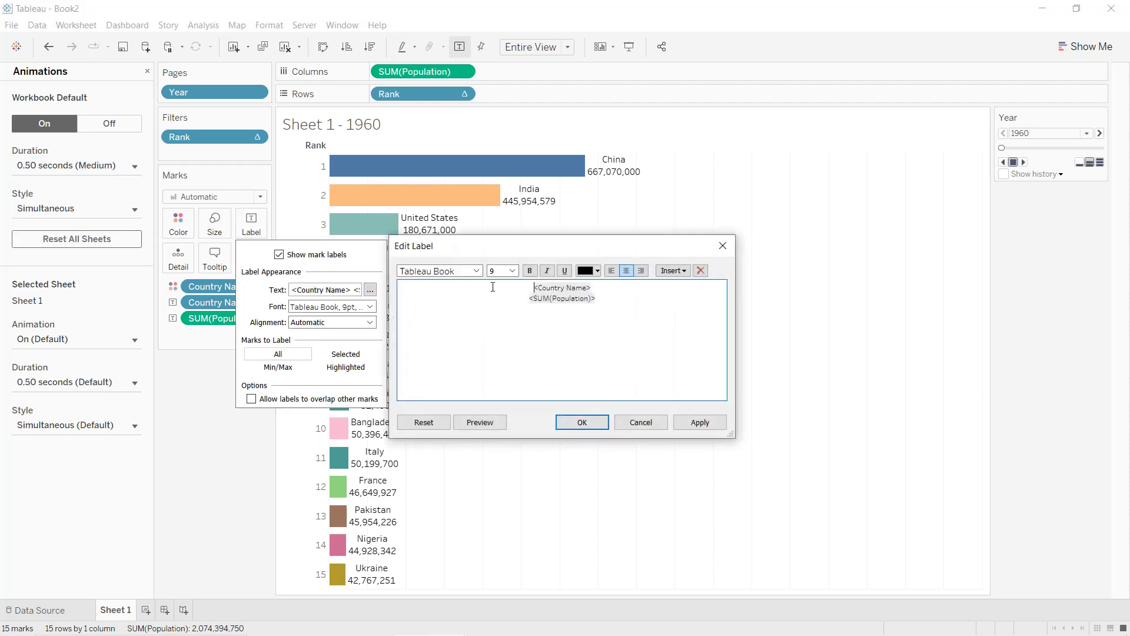
pyautogui.press('BackSpace')
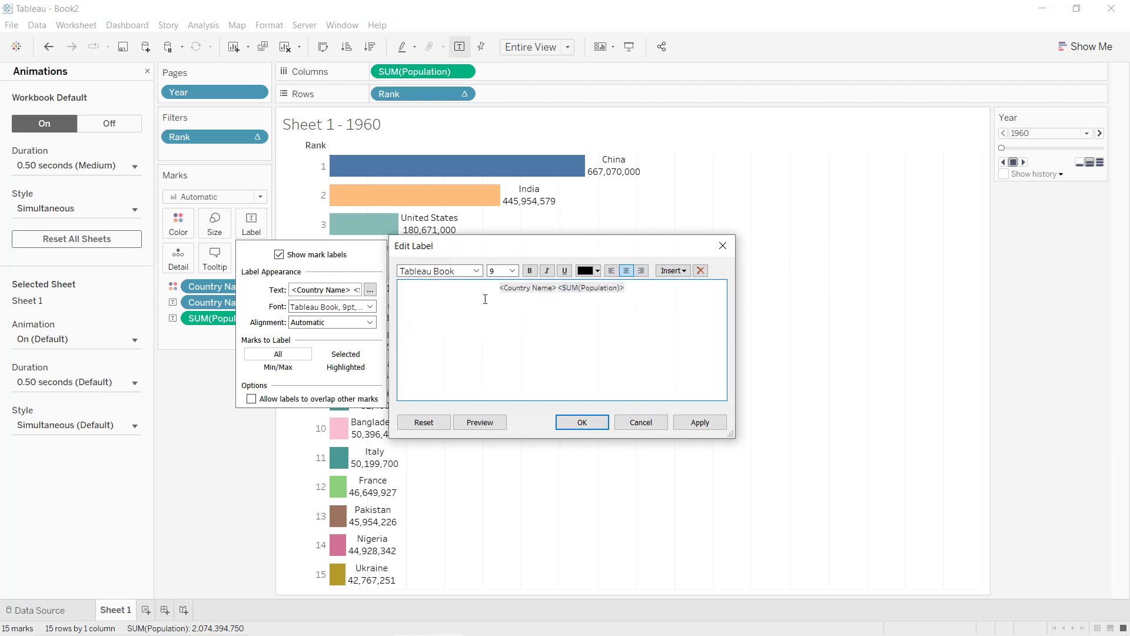
pyautogui.hotkey('ctrl', 'a')
pyautogui.click(598, 272)
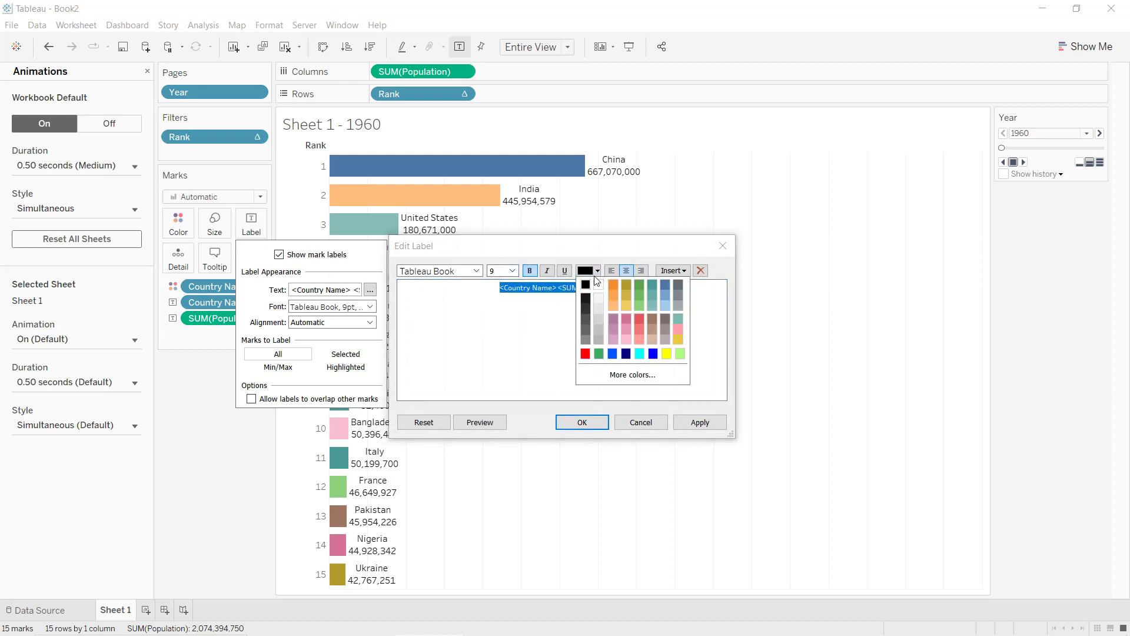
pyautogui.click(585, 285)
pyautogui.click(716, 425)
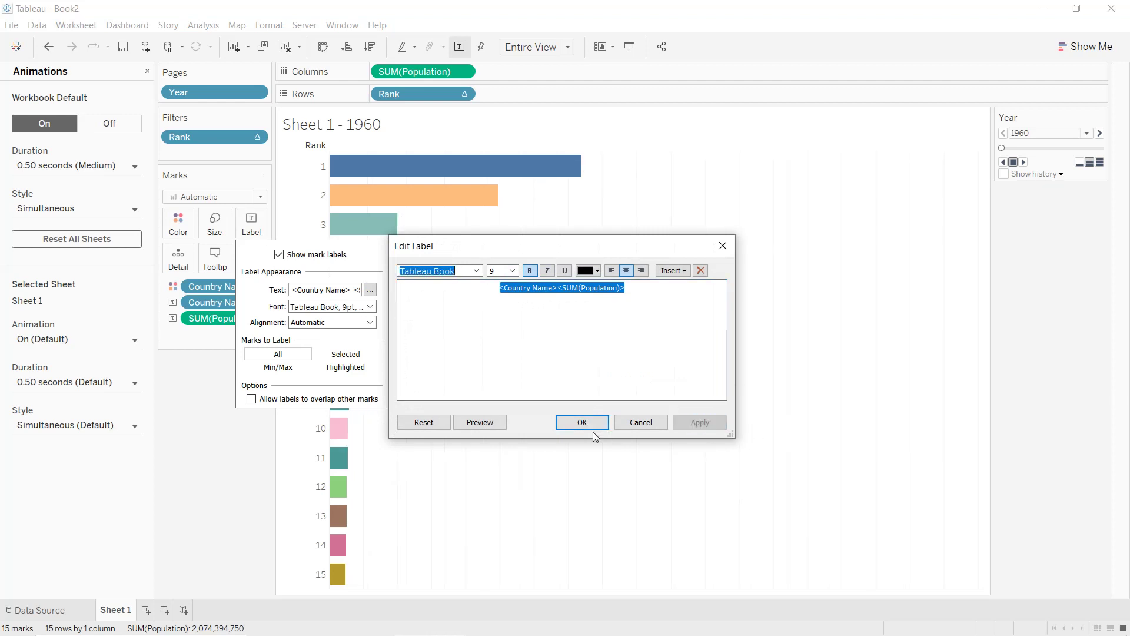
pyautogui.click(589, 426)
pyautogui.click(600, 359)
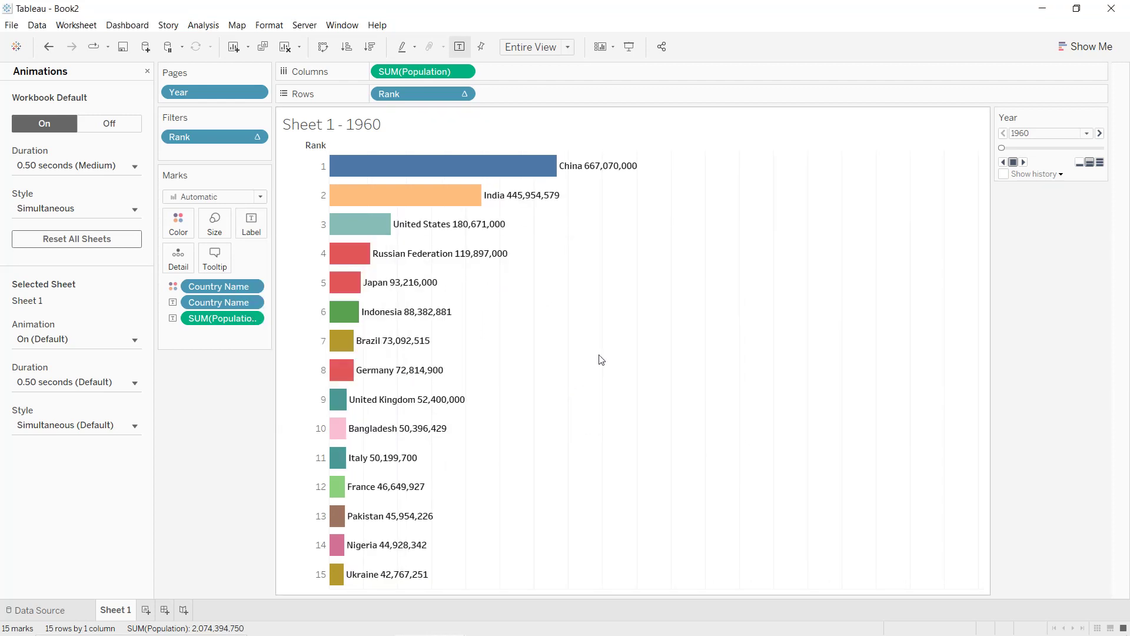
# - Set the worksheet background shading to black
pyautogui.rightClick(595, 275)
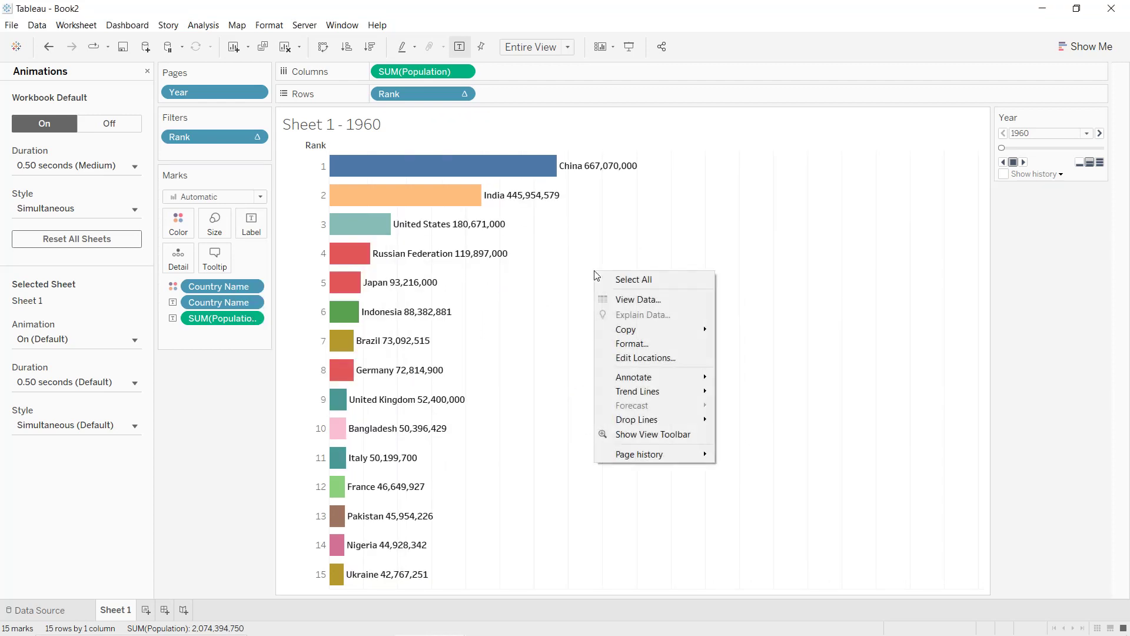
pyautogui.click(639, 346)
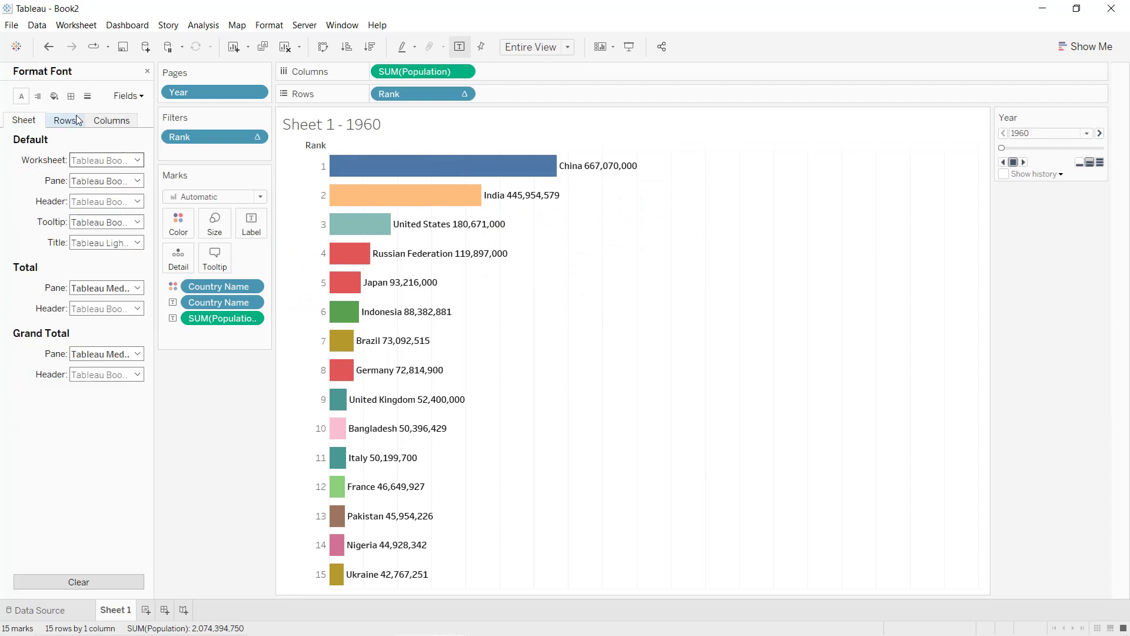
pyautogui.click(54, 96)
pyautogui.click(84, 162)
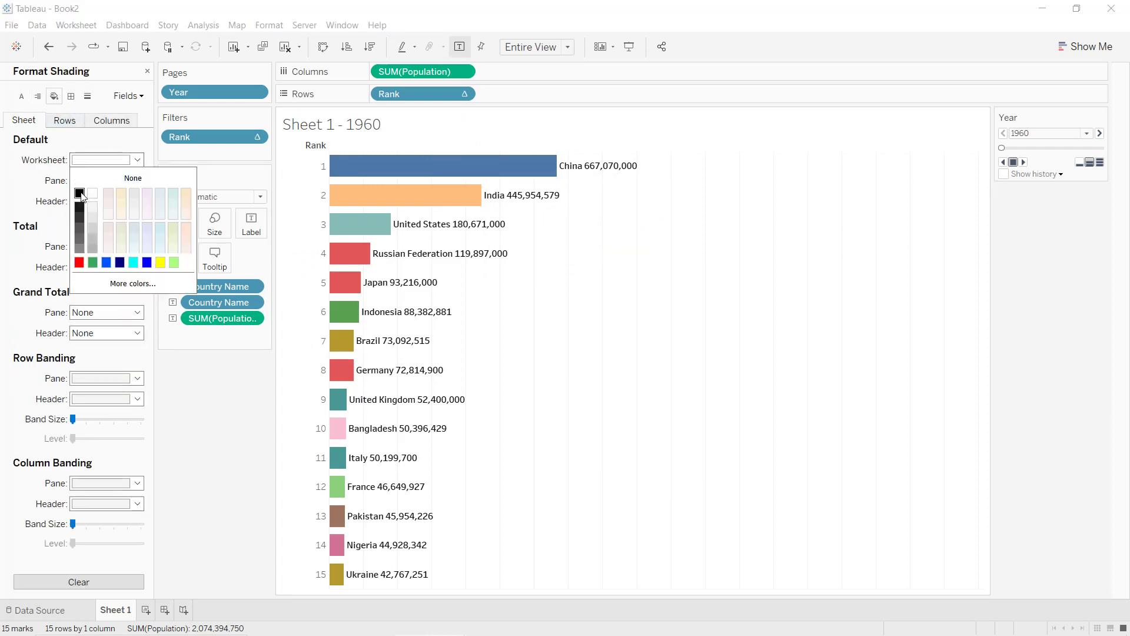
pyautogui.click(80, 194)
# - Remove the worksheet grid lines, including the column grid lines
pyautogui.click(87, 95)
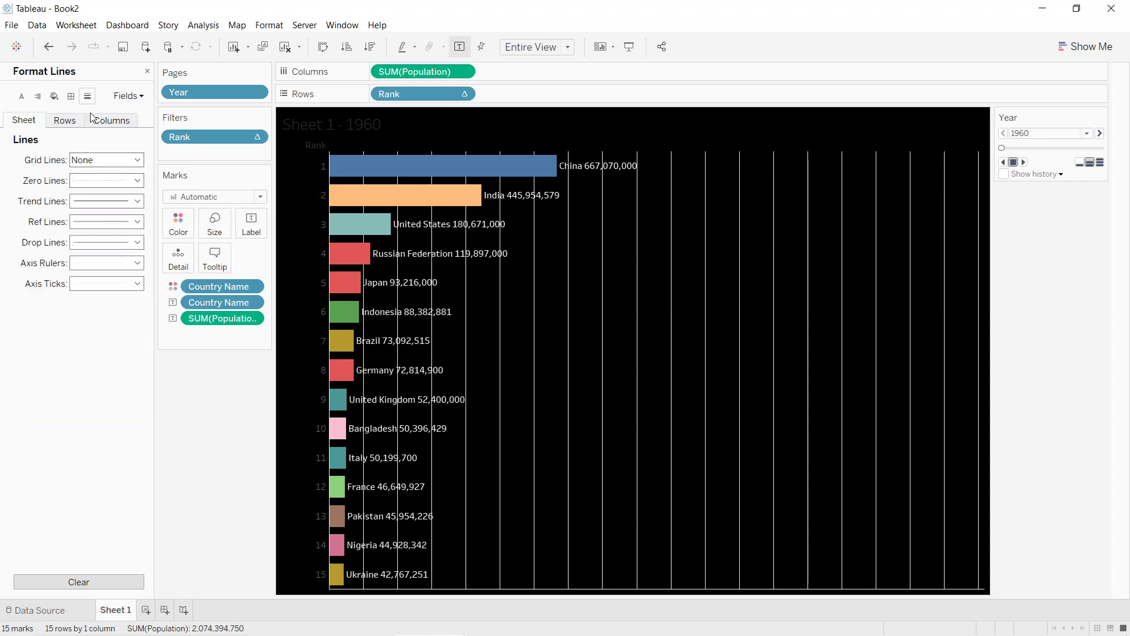
pyautogui.click(96, 159)
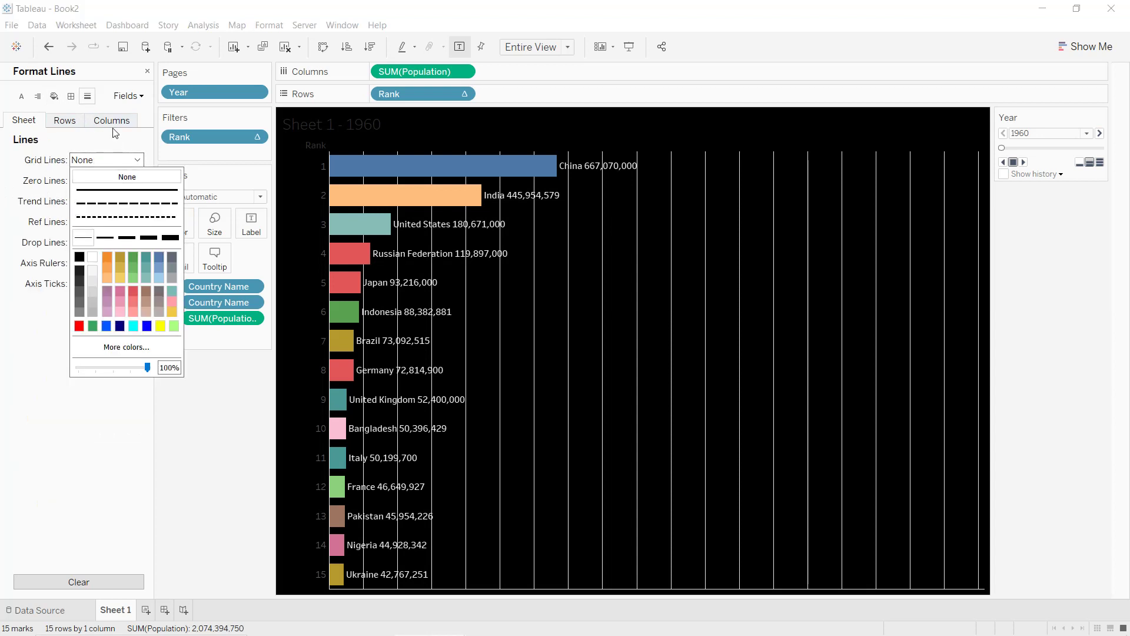
pyautogui.click(111, 126)
pyautogui.click(106, 160)
pyautogui.click(127, 175)
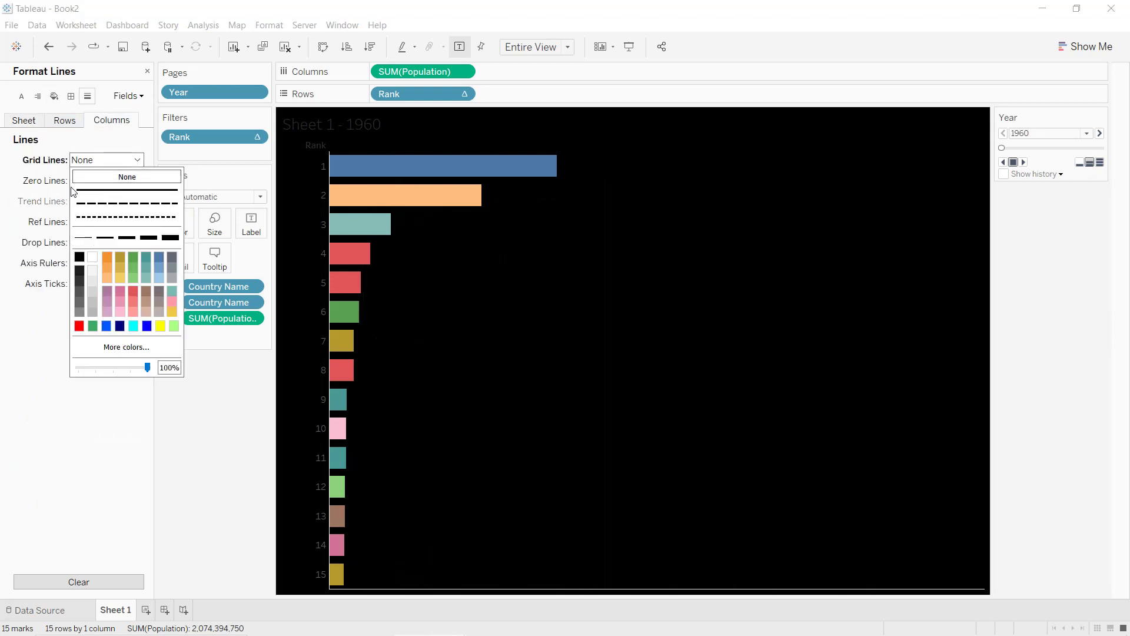
# - Make the worksheet font bold
pyautogui.click(22, 96)
pyautogui.click(24, 121)
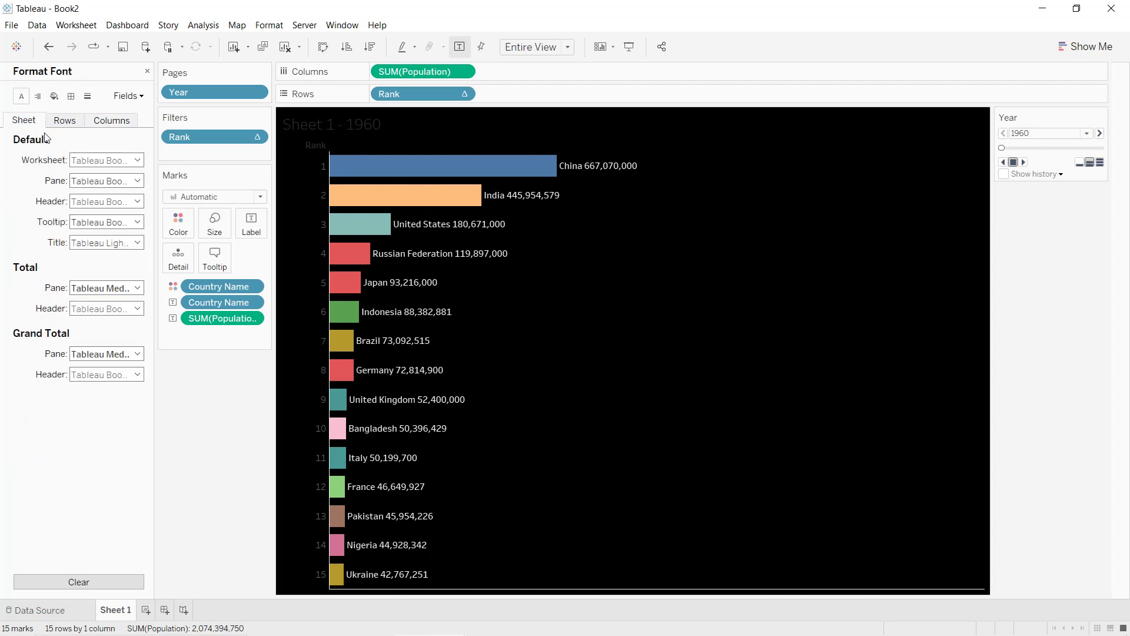
pyautogui.click(101, 159)
pyautogui.click(121, 199)
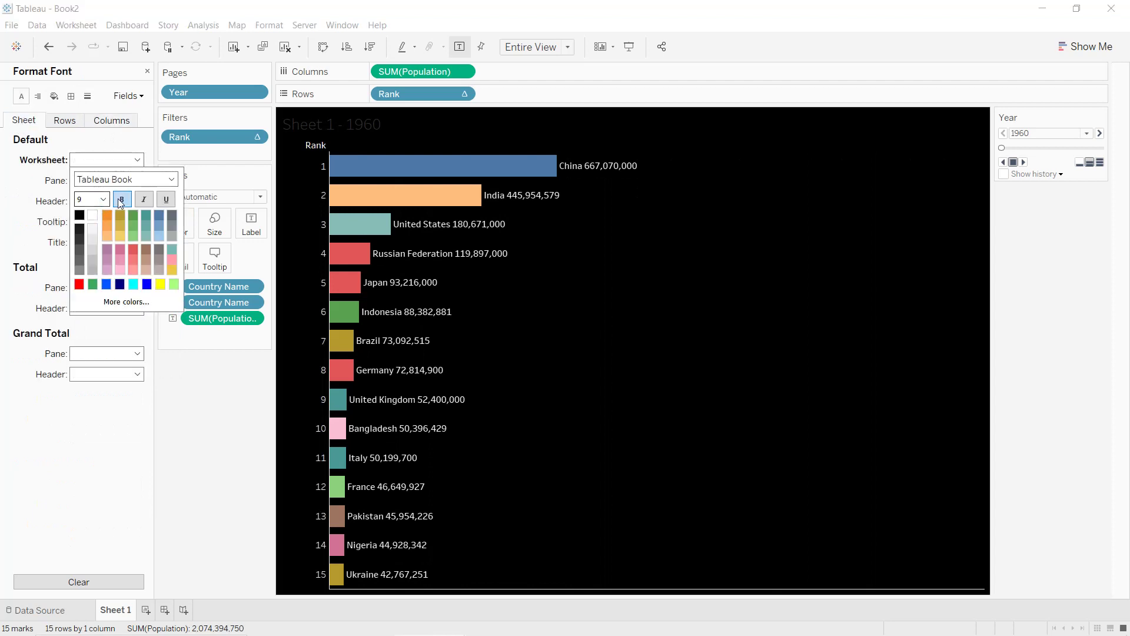
pyautogui.click(70, 98)
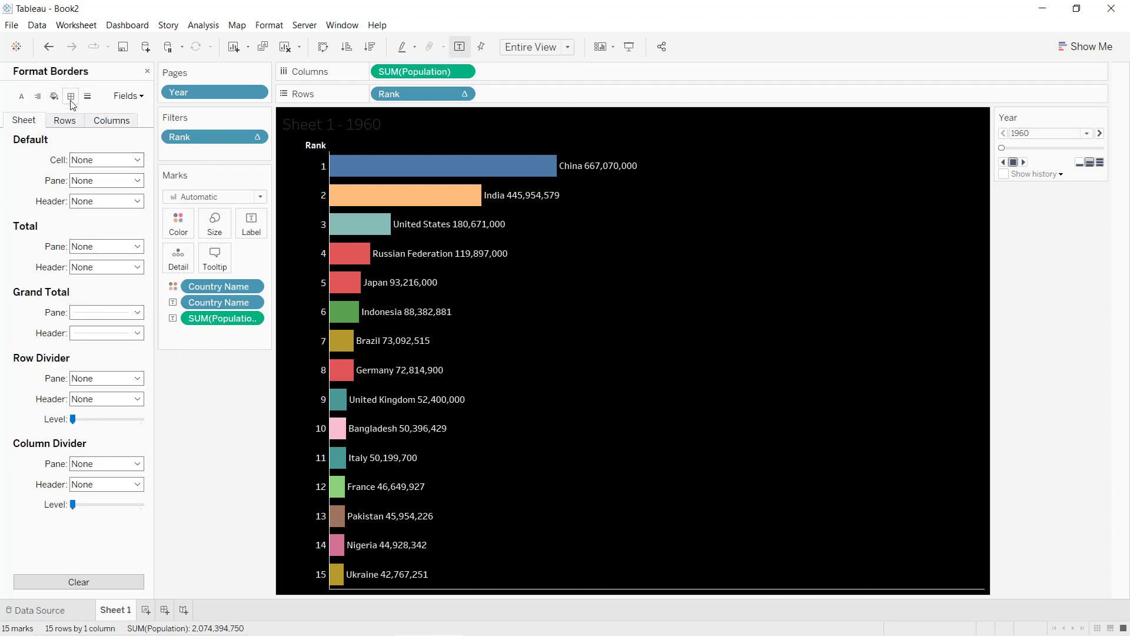
# - Give the chart pane and headers thin solid cell, pane and header borders
pyautogui.click(92, 164)
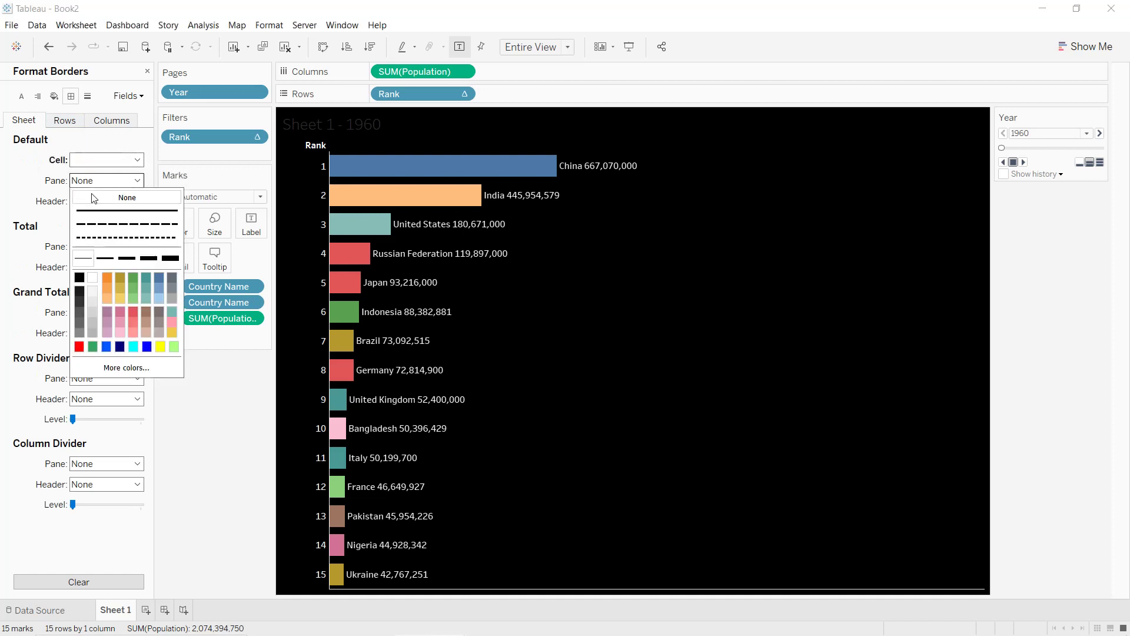
pyautogui.click(80, 257)
pyautogui.click(106, 201)
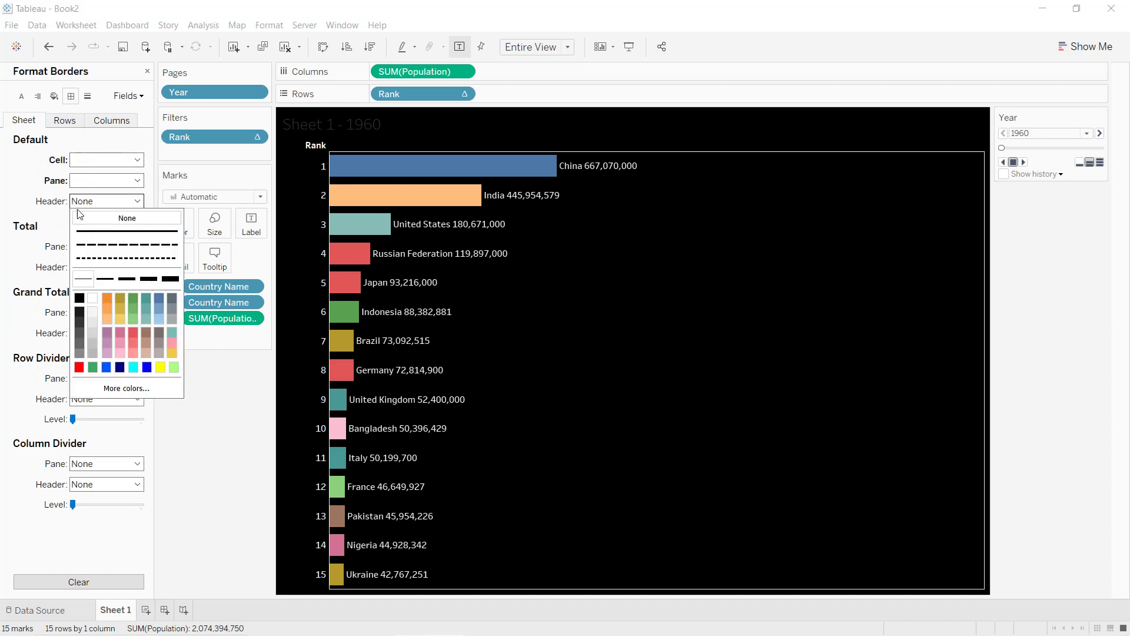
pyautogui.click(84, 278)
pyautogui.click(12, 261)
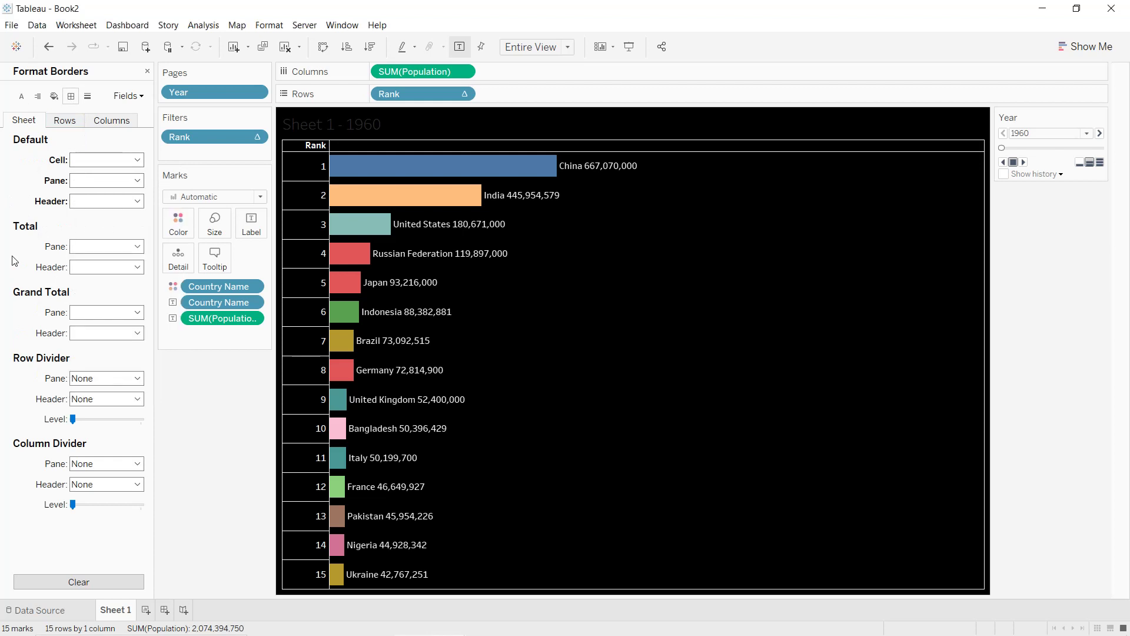
# - Add thin white row divider lines between rank rows, plus thin column divider lines
pyautogui.click(104, 383)
pyautogui.click(84, 454)
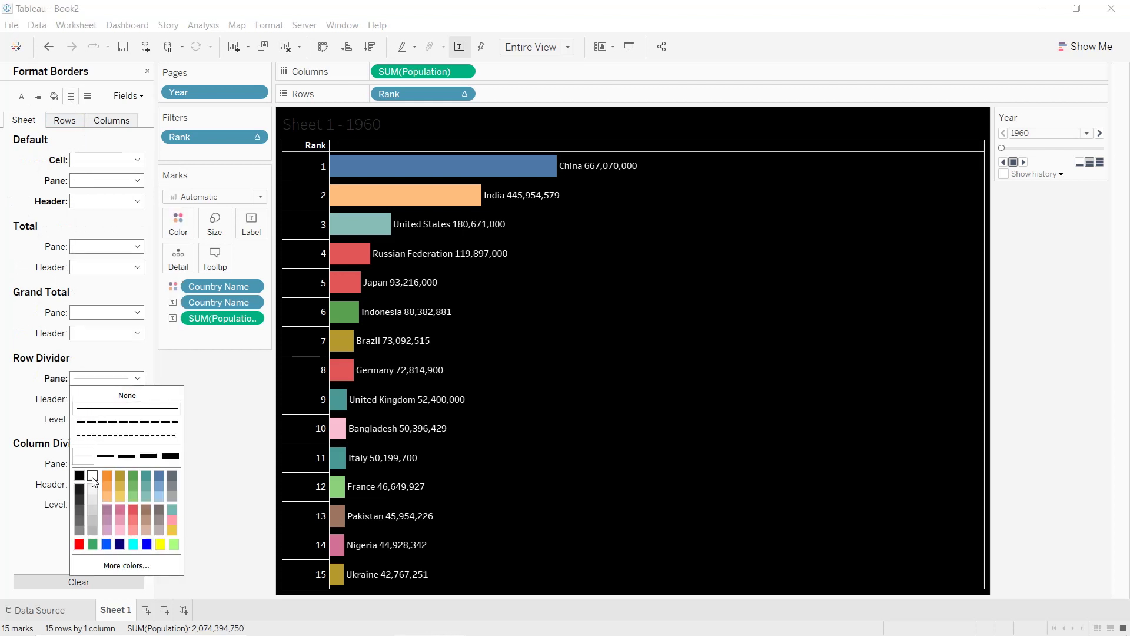
pyautogui.click(55, 440)
pyautogui.click(78, 469)
pyautogui.click(87, 341)
pyautogui.click(541, 353)
pyautogui.rightClick(311, 151)
# - Hide the Rank field label and retitle the chart 'Top 15 countries by population: from 1960 to 2021'
pyautogui.click(380, 279)
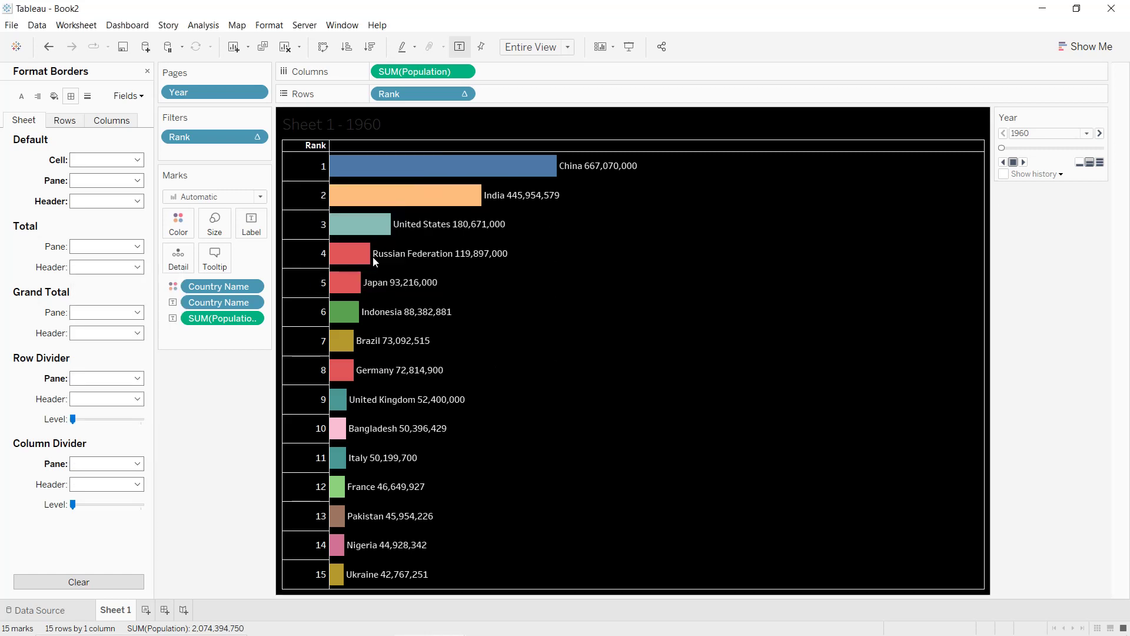
pyautogui.doubleClick(422, 123)
pyautogui.press('BackSpace')
pyautogui.write('Top 15 countries by popu')
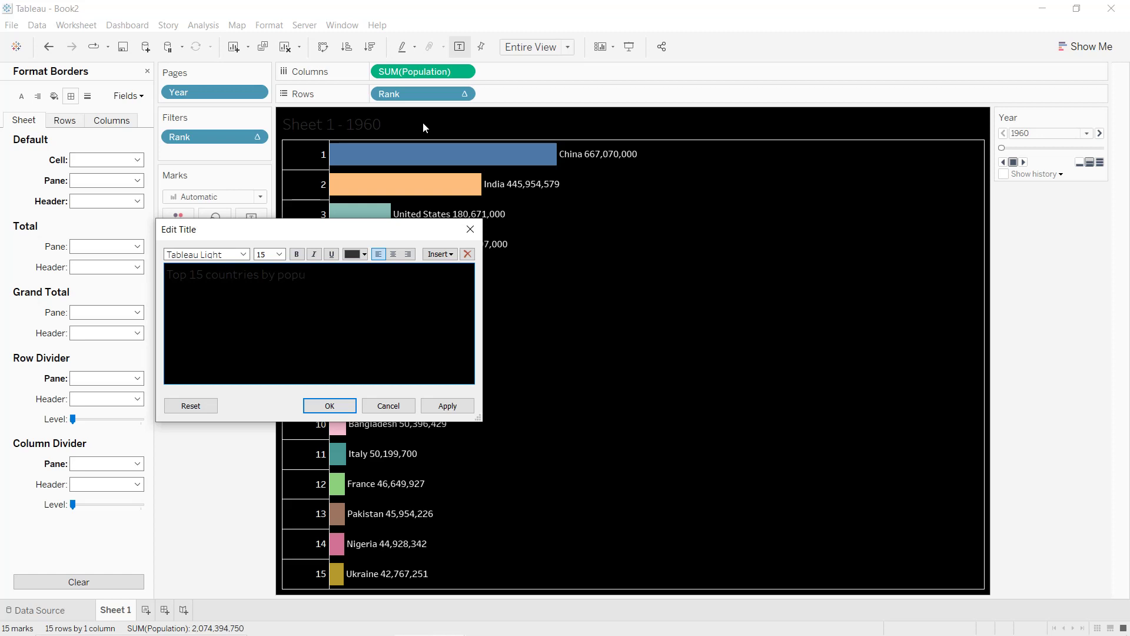
pyautogui.write('lation. ')
pyautogui.write('1960')
pyautogui.press('Left')
pyautogui.press('Left')
pyautogui.press('Left')
pyautogui.write('from')
pyautogui.press('End')
pyautogui.write('to 2021')
# - Make the whole title centered, white and bold, and apply it
pyautogui.hotkey('ctrl', 'a')
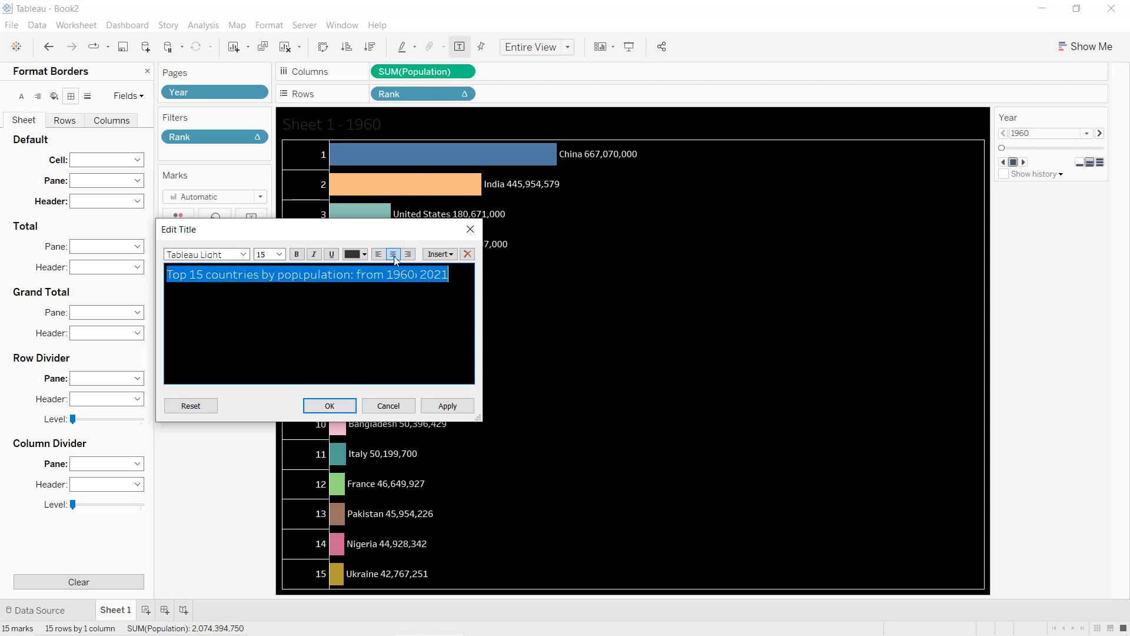
pyautogui.click(395, 254)
pyautogui.click(365, 263)
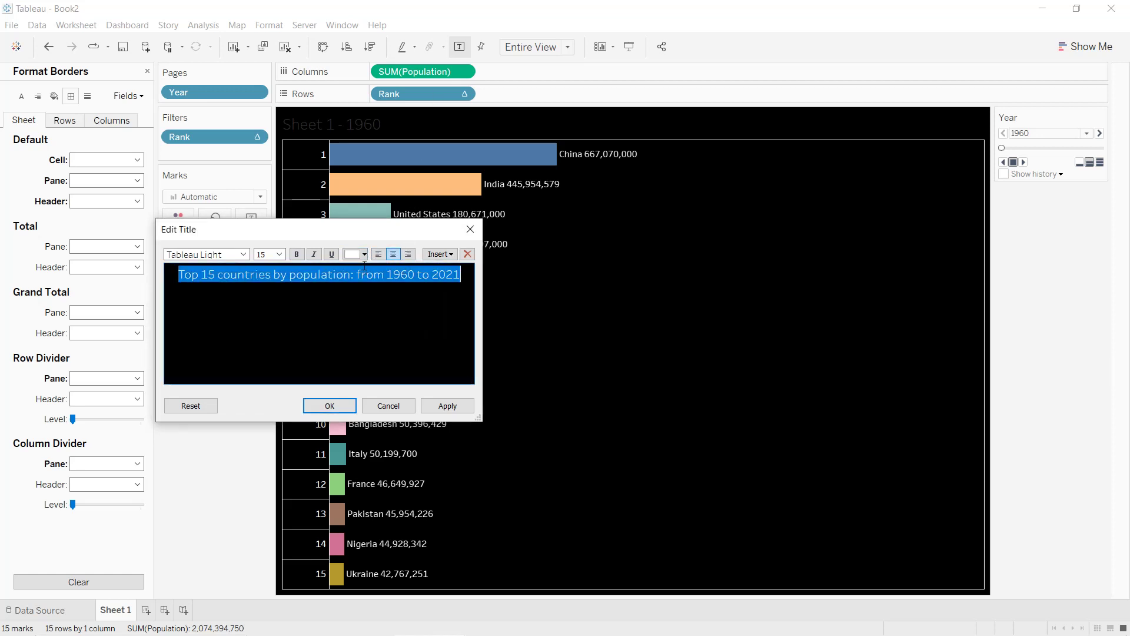
pyautogui.click(297, 255)
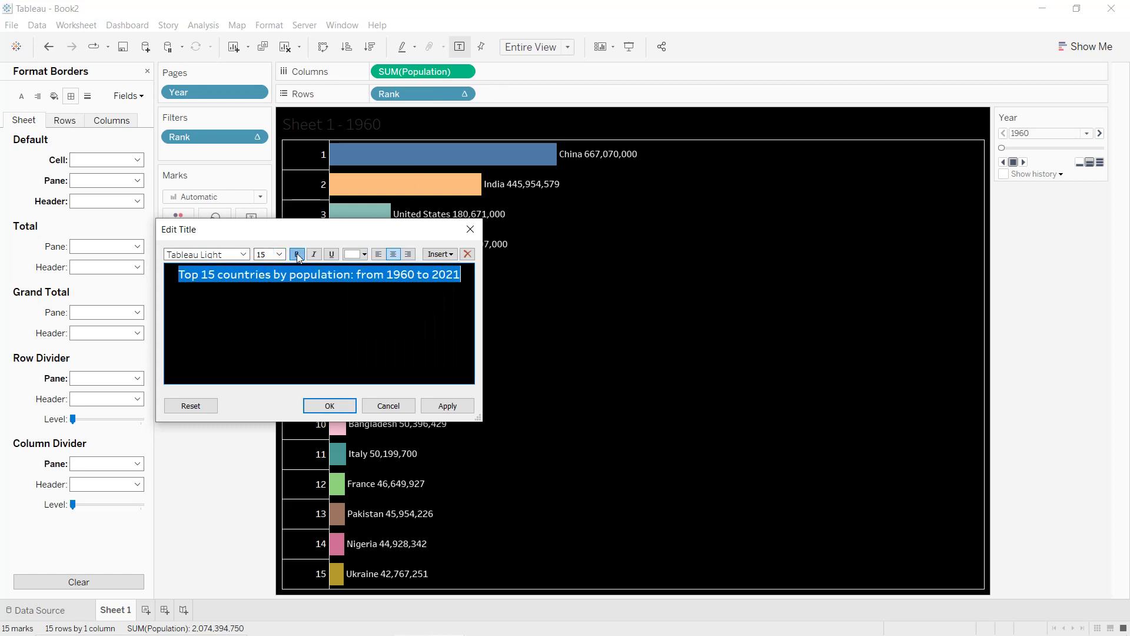
pyautogui.click(446, 405)
pyautogui.click(326, 405)
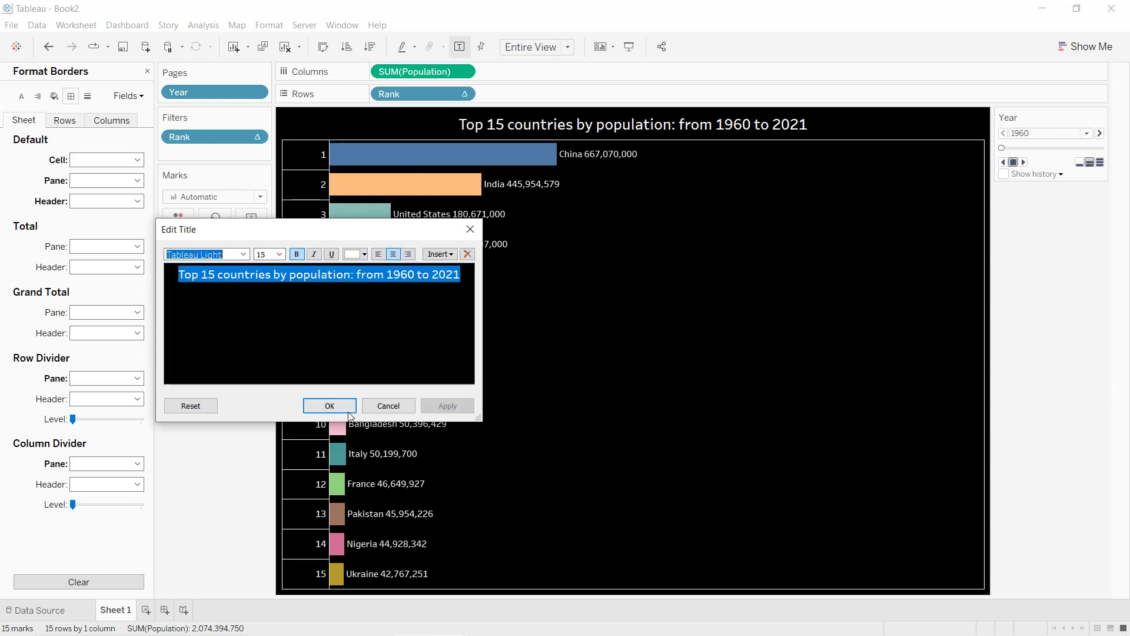
pyautogui.rightClick(534, 121)
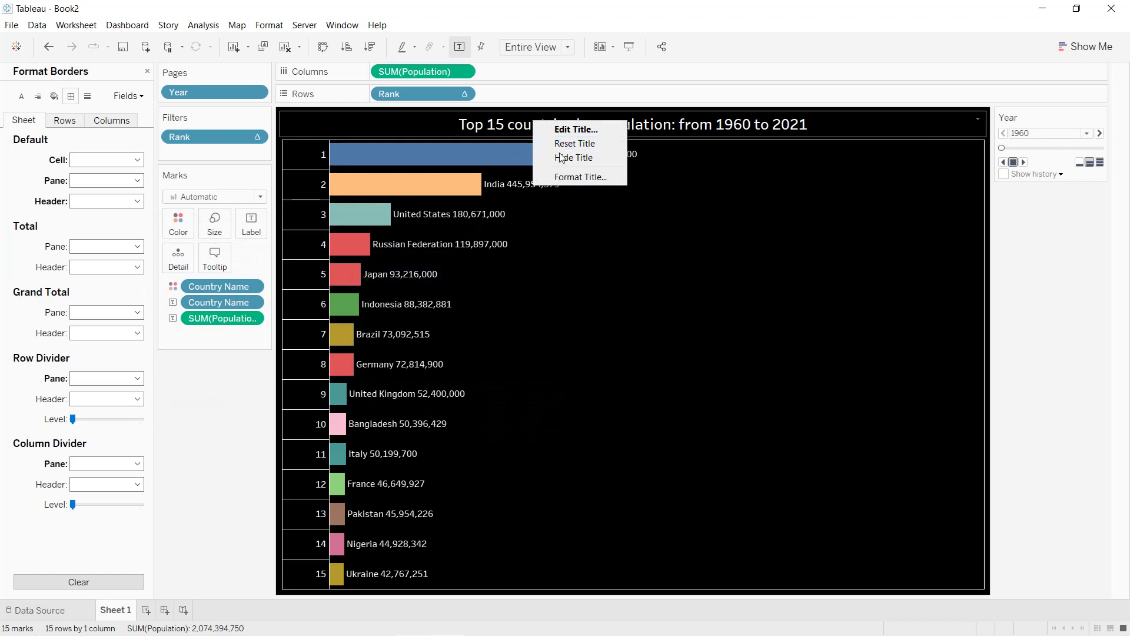
# - Frame the chart title with the thinnest solid line border via Format Title
pyautogui.click(563, 177)
pyautogui.click(113, 137)
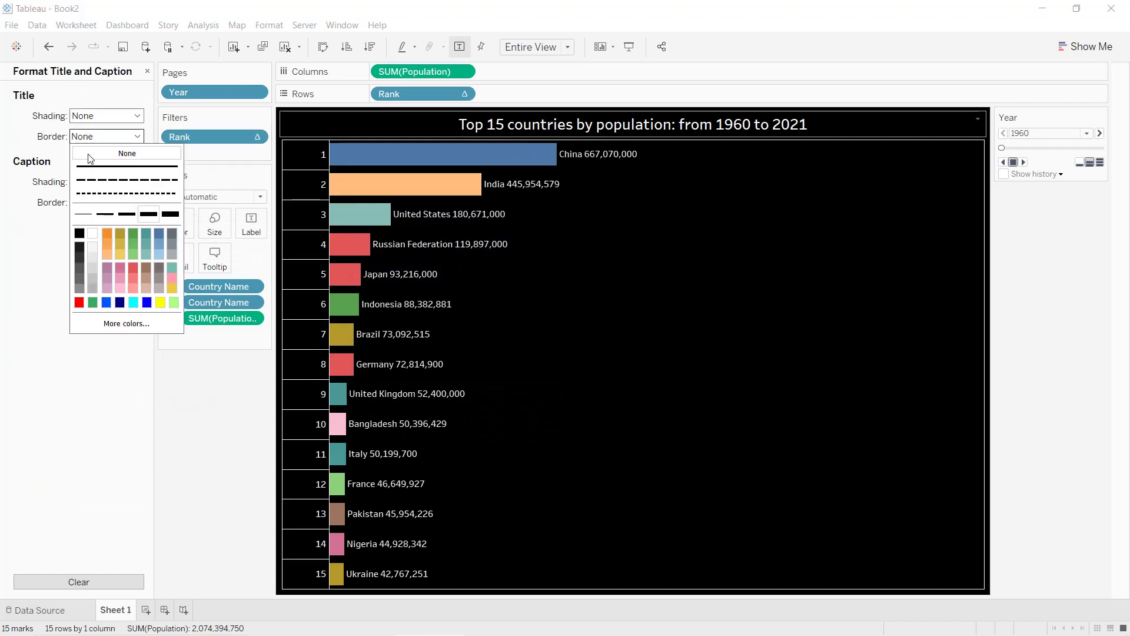
pyautogui.click(83, 218)
pyautogui.click(632, 257)
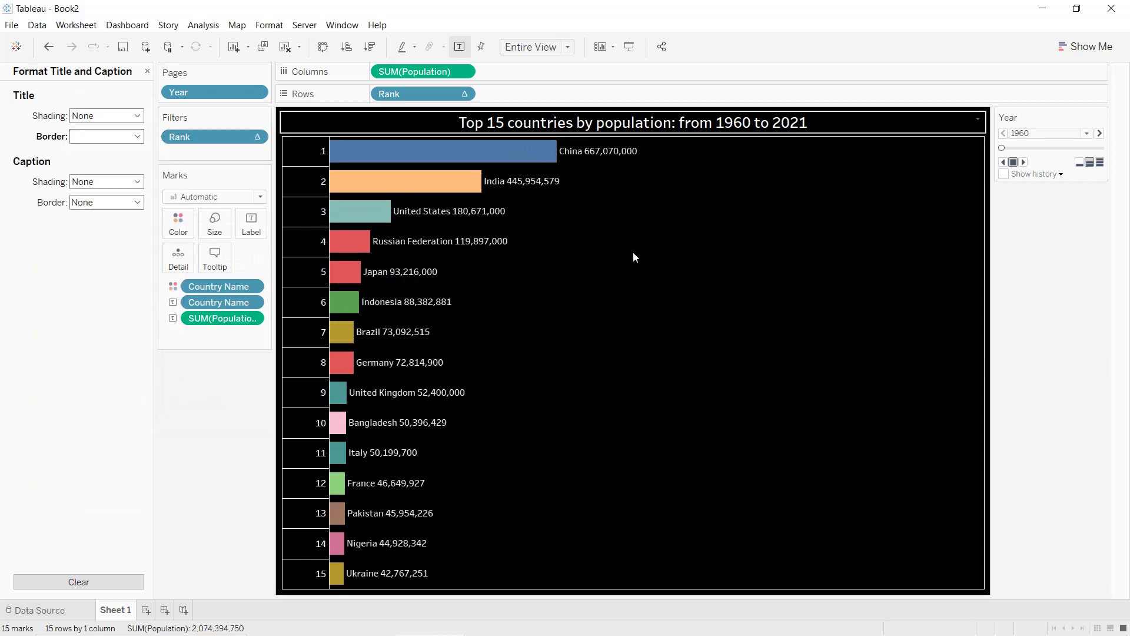
pyautogui.moveTo(1024, 162)
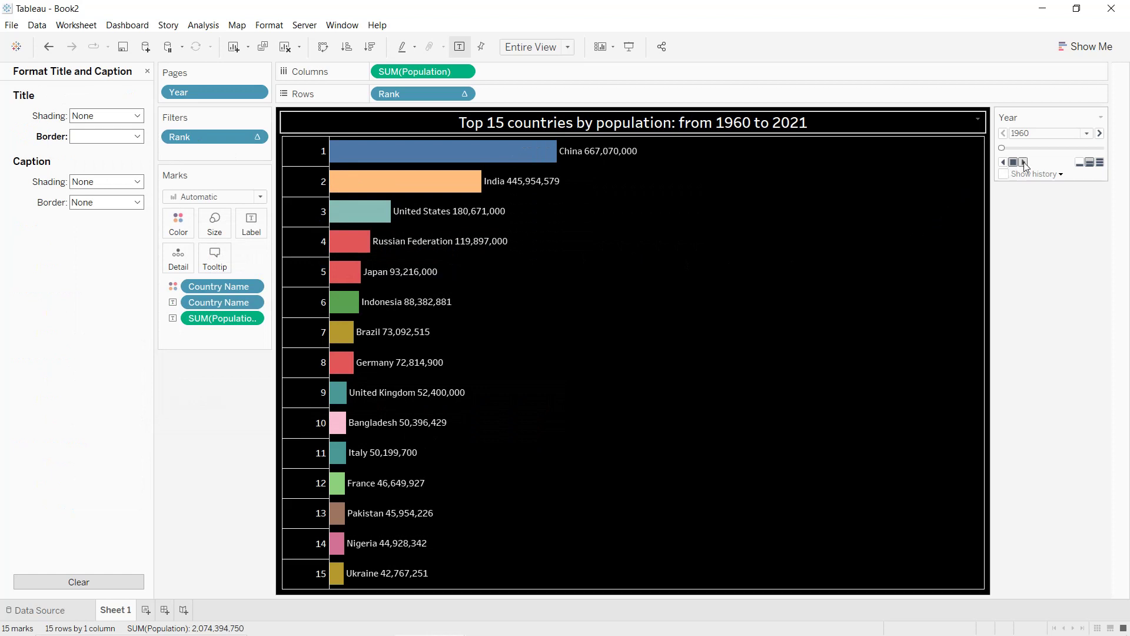
# - Start the Year pages animation from 1960 and change its playback speed
pyautogui.click(1024, 163)
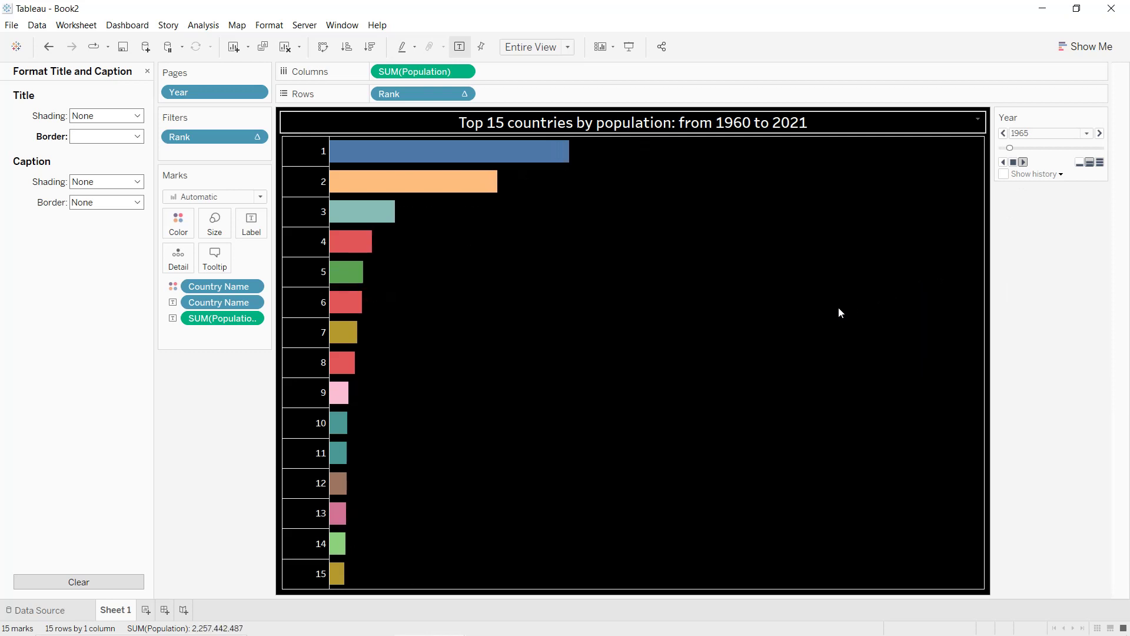
pyautogui.click(1099, 165)
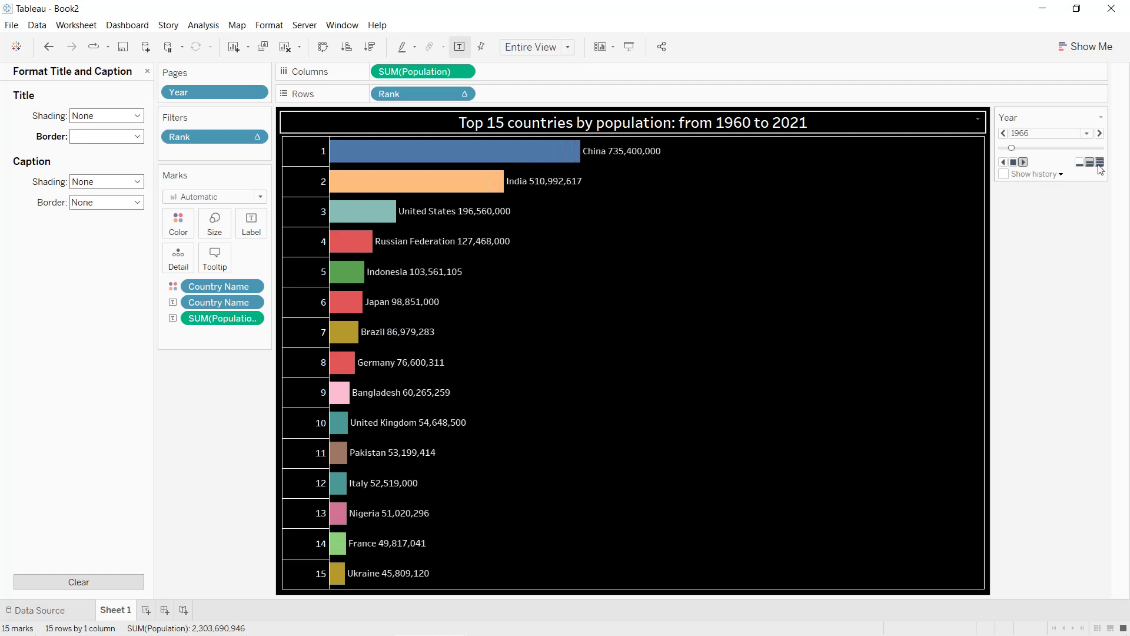